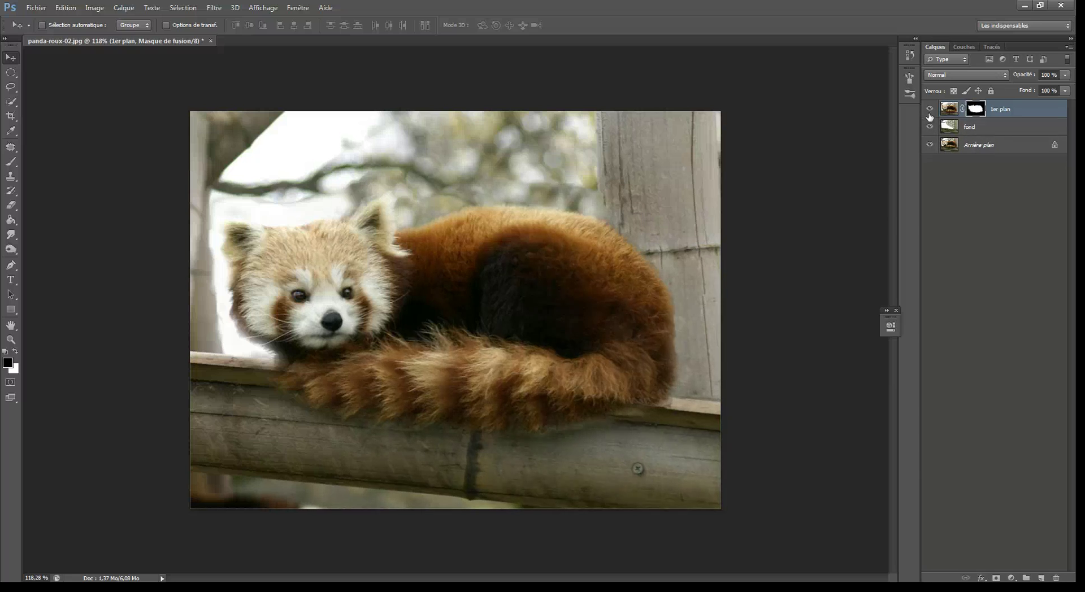
Shift the panda image on the 1er plan layer slightly over the filled background, with the layer image rather than its mask selected.
click(953, 111)
mouse_move(434, 306)
mouse_down()
mouse_move(438, 316)
mouse_move(505, 307)
mouse_move(373, 290)
mouse_move(534, 320)
mouse_move(416, 294)
mouse_move(424, 291)
mouse_move(432, 298)
mouse_move(419, 303)
mouse_up()
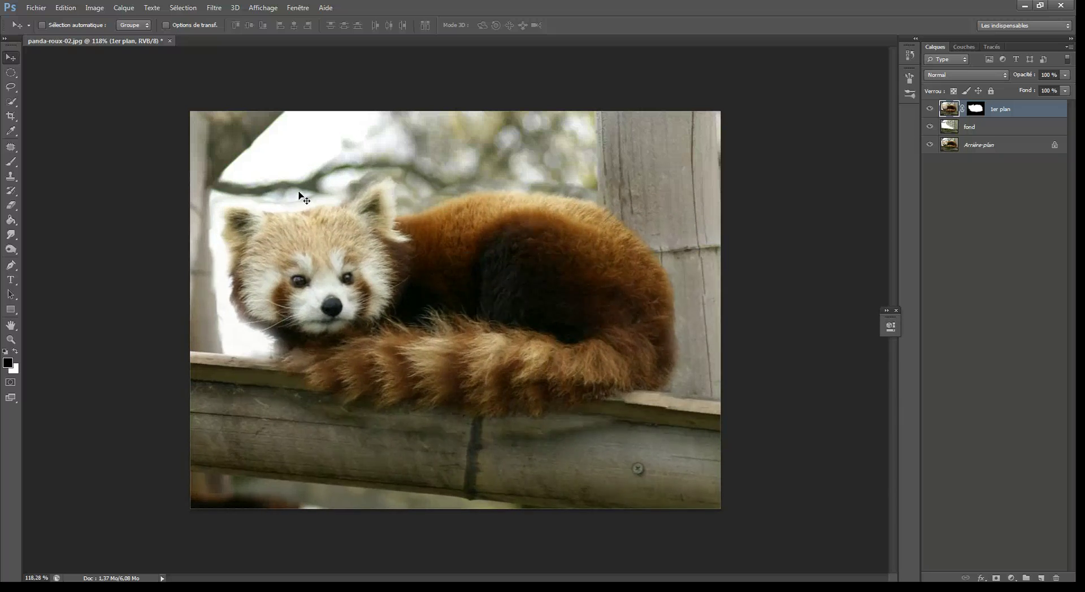
mouse_move(482, 270)
mouse_down()
mouse_move(447, 479)
mouse_move(555, 423)
mouse_move(454, 268)
mouse_move(481, 261)
mouse_up()
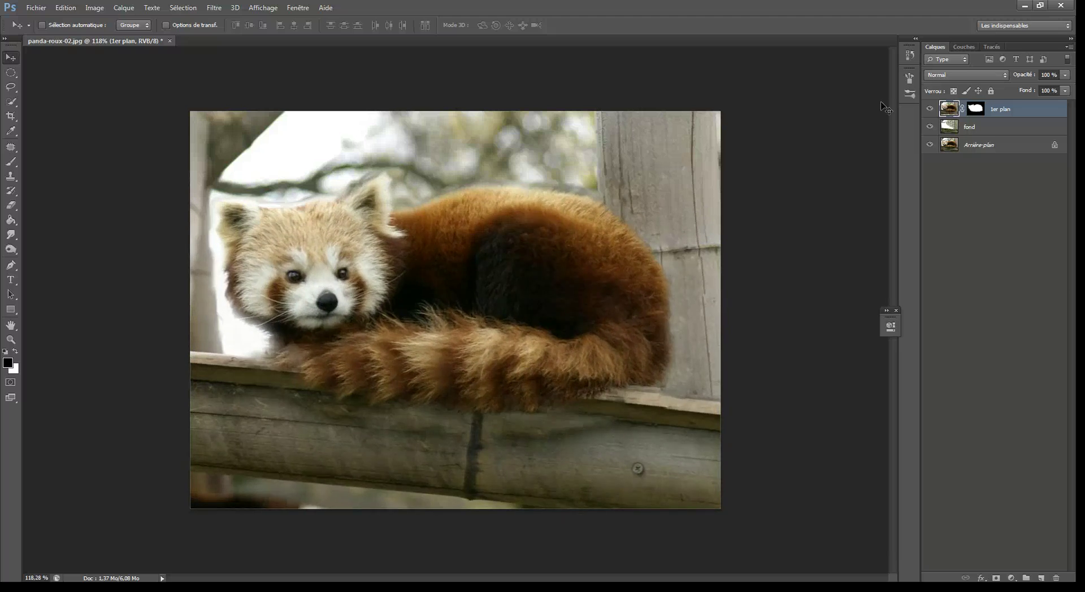
Compare the composite with the original photo by isolating the Arrière-plan layer, leaving only that layer visible.
alt+click(930, 145)
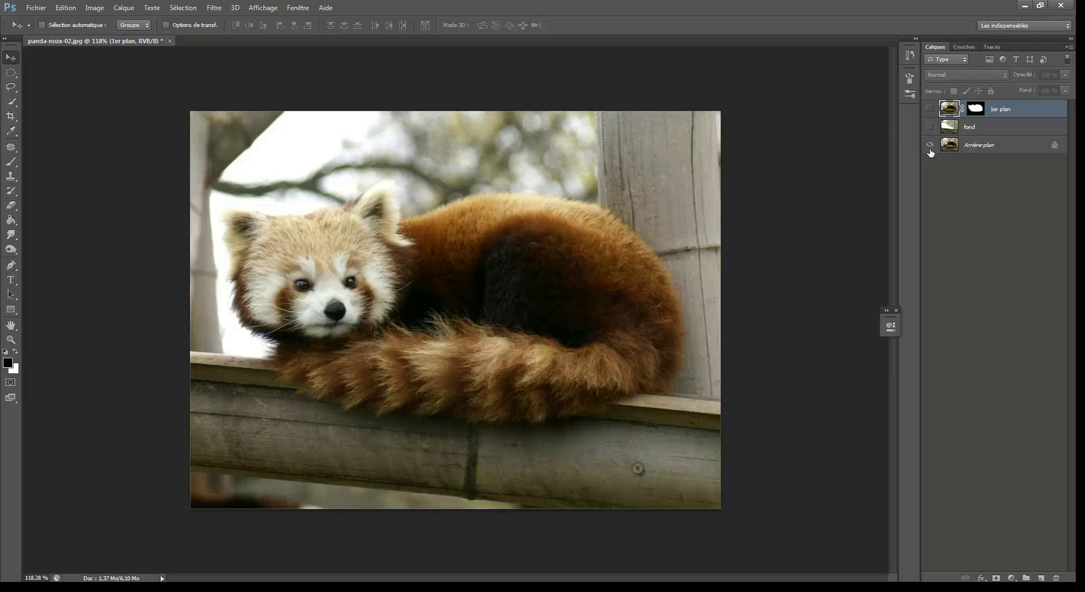
alt+click(929, 146)
alt+click(929, 152)
alt+click(929, 153)
alt+click(929, 153)
Group the 1er plan and fond layers, and keep the group collapsed and hidden.
shift+click(986, 128)
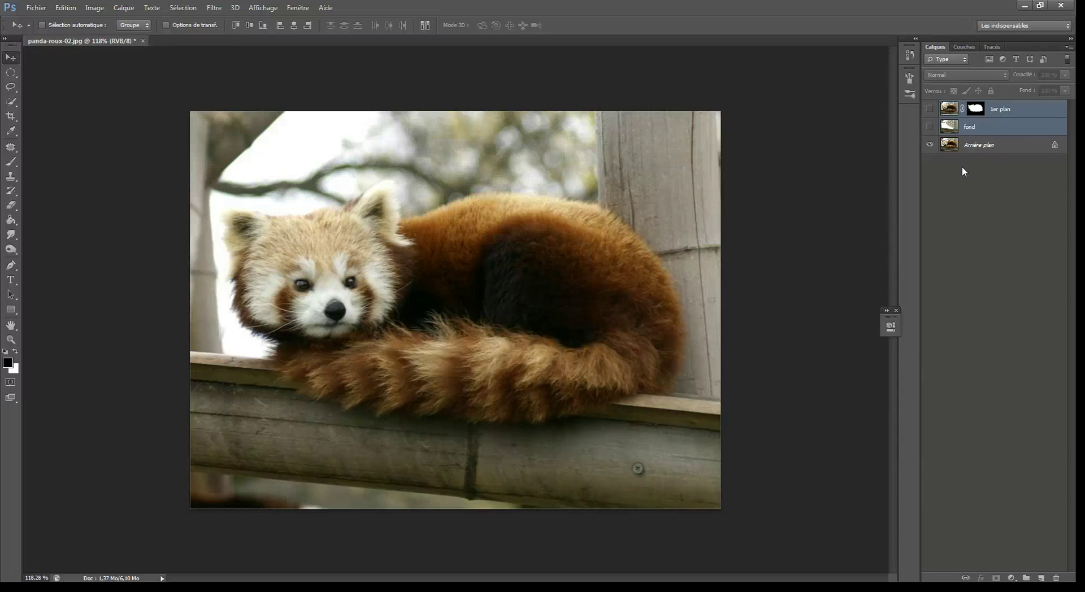
key(ctrl+g)
click(943, 106)
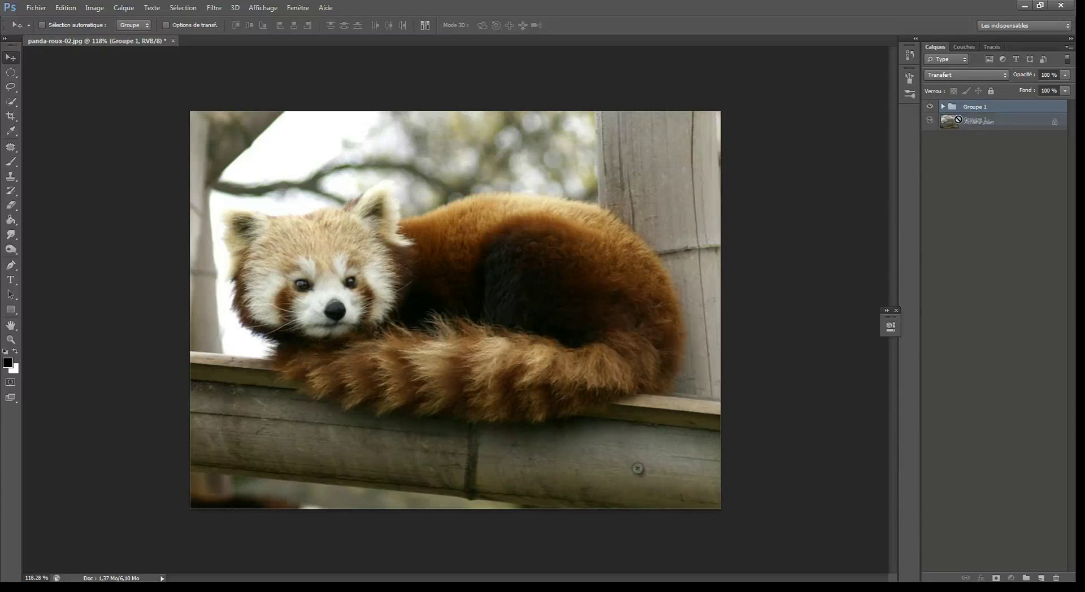
click(943, 106)
click(943, 107)
click(930, 107)
click(942, 107)
Duplicate the Arrière-plan layer and roughly select the panda on the copy with Quick Selection, subtracting the beam below it.
click(938, 122)
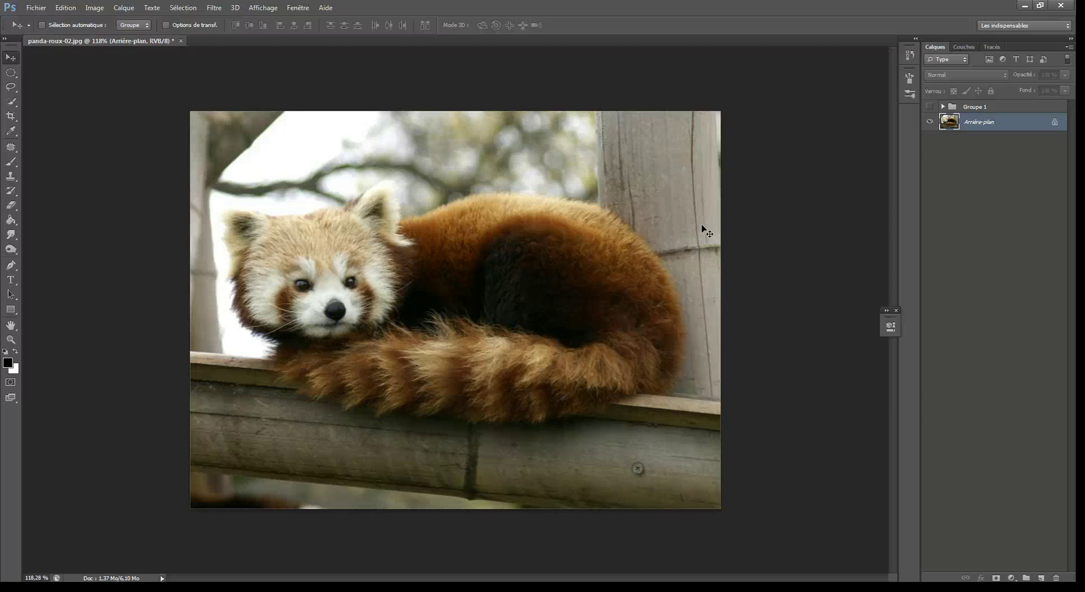
key(ctrl+j)
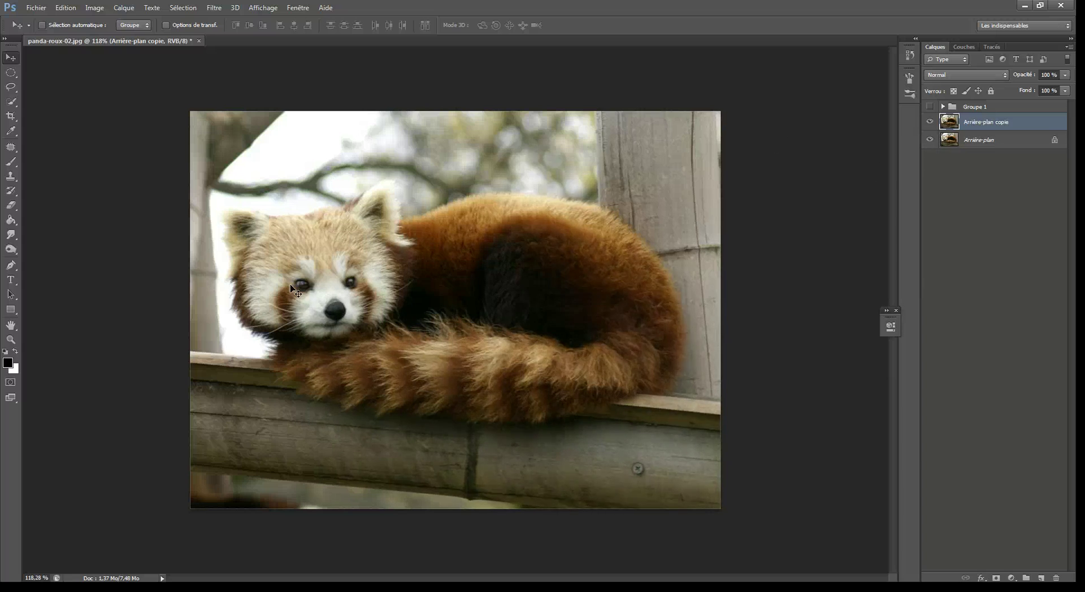
key(w)
mouse_move(247, 230)
mouse_down()
mouse_move(253, 267)
mouse_move(565, 282)
mouse_move(518, 230)
mouse_move(565, 235)
mouse_move(625, 317)
mouse_move(463, 378)
mouse_move(332, 380)
mouse_up()
key(alt)
mouse_move(694, 431)
mouse_down()
mouse_move(726, 388)
mouse_move(729, 305)
mouse_move(686, 189)
mouse_move(649, 155)
mouse_move(575, 132)
mouse_move(411, 132)
mouse_move(258, 160)
mouse_move(206, 209)
mouse_move(194, 249)
mouse_move(204, 321)
mouse_move(257, 418)
mouse_move(226, 354)
mouse_move(242, 375)
mouse_up()
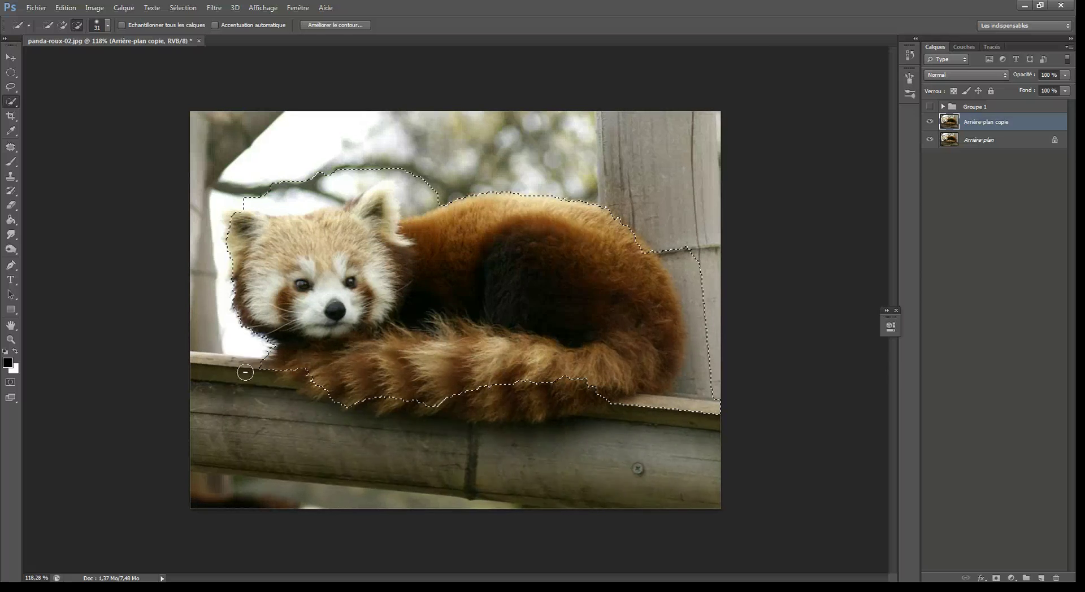
Correct the panda selection by adding the tail's lower edge and the ear, and removing the post and the background above the head.
mouse_move(533, 397)
mouse_down()
mouse_move(589, 382)
mouse_move(576, 394)
mouse_up()
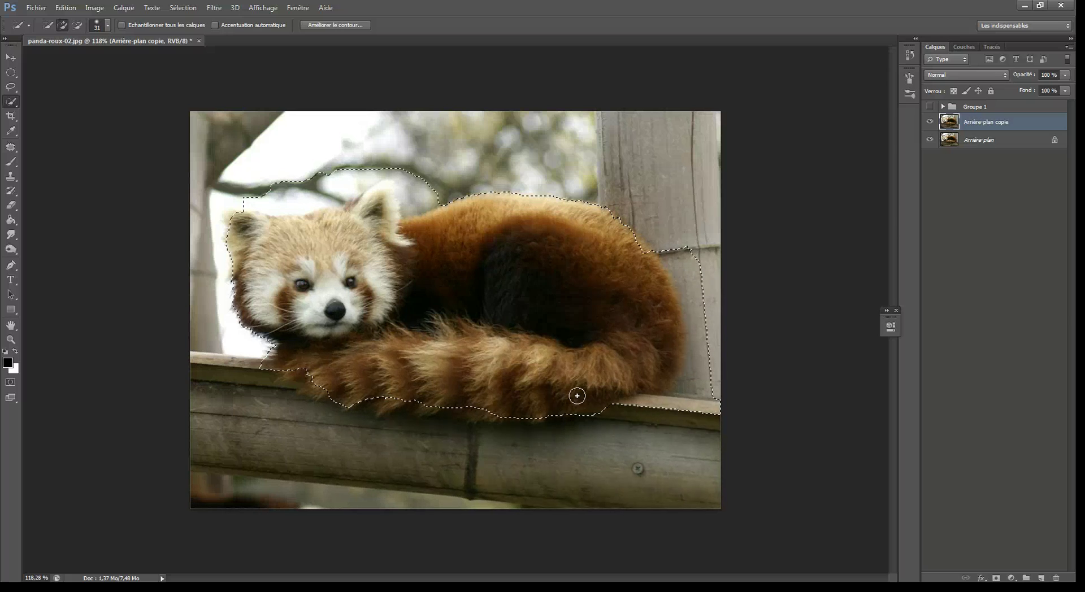
mouse_move(684, 243)
mouse_down()
mouse_move(698, 333)
mouse_move(688, 363)
mouse_move(695, 390)
mouse_move(677, 413)
mouse_up()
mouse_move(342, 171)
mouse_down()
mouse_move(317, 178)
mouse_move(390, 212)
mouse_move(291, 195)
mouse_up()
drag(380, 199, 388, 195)
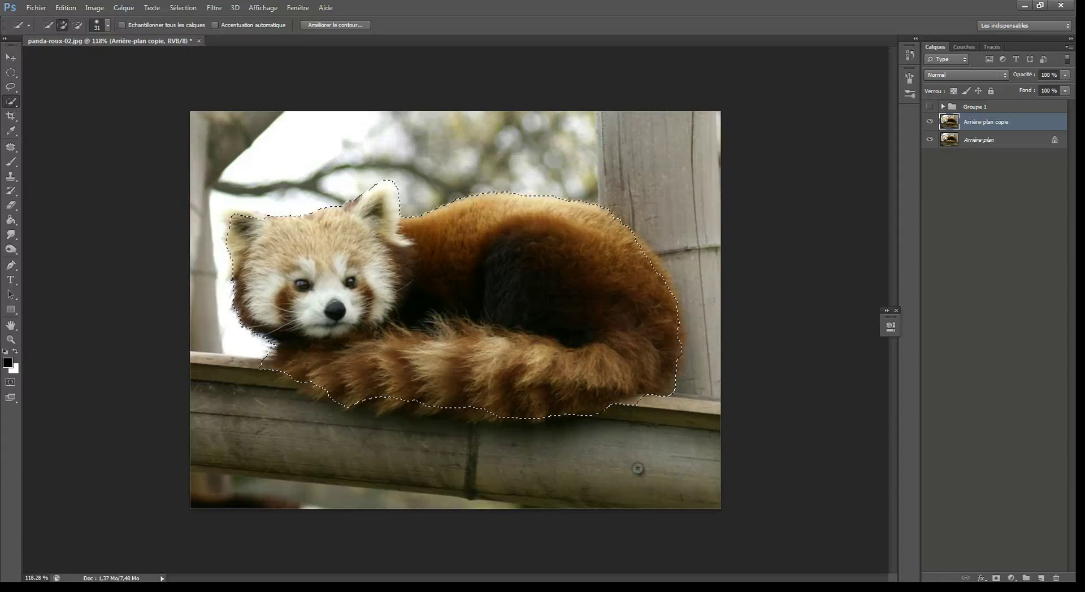
Refine the selection edge by brushing over the fur around the panda's outline with the Refine Radius brush at size 54.
click(335, 25)
drag(432, 218, 452, 205)
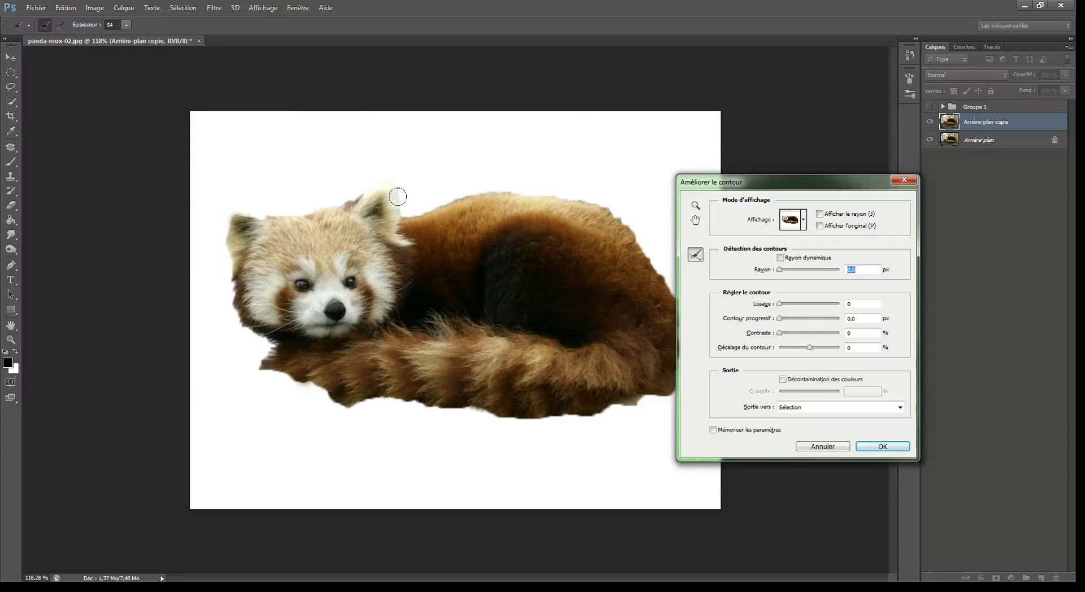
mouse_move(406, 198)
mouse_down()
mouse_move(513, 185)
mouse_move(575, 200)
mouse_move(612, 224)
mouse_move(653, 302)
mouse_move(677, 319)
mouse_move(681, 370)
mouse_move(549, 403)
mouse_move(471, 408)
mouse_move(356, 383)
mouse_move(286, 383)
mouse_move(256, 368)
mouse_move(268, 341)
mouse_move(242, 317)
mouse_move(223, 195)
mouse_move(268, 210)
mouse_move(391, 174)
mouse_move(384, 212)
mouse_move(346, 187)
mouse_move(365, 179)
mouse_move(312, 215)
mouse_up()
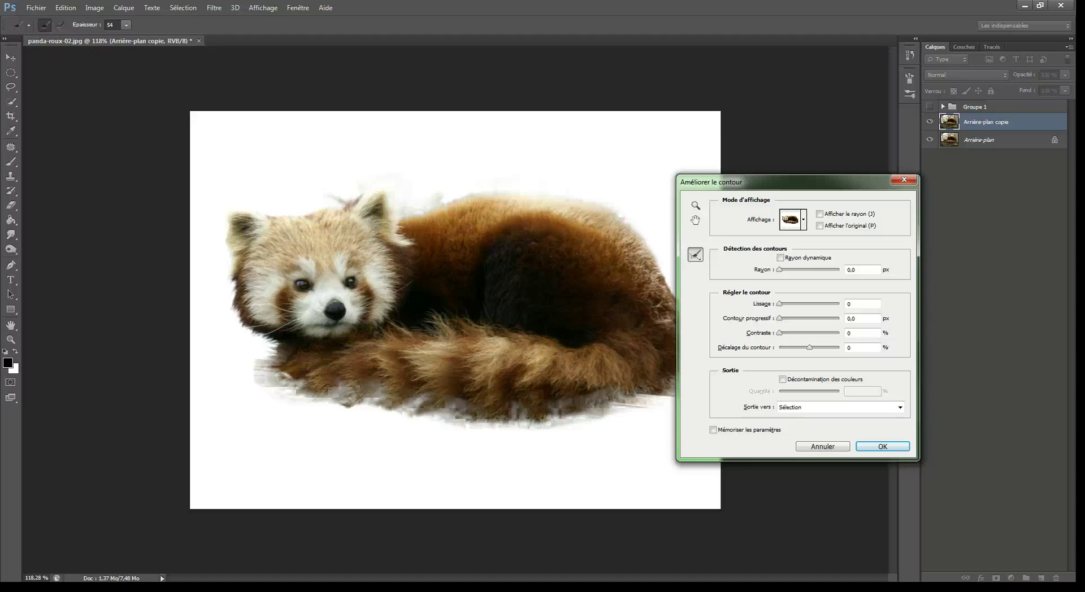
Reduce the refine brush to size 11, retouch the edge below the tail, and apply the refinement as a selection.
alt+right_click(344, 368)
alt+right_click(349, 370)
alt+right_click(349, 371)
mouse_move(332, 387)
mouse_down()
mouse_move(475, 420)
mouse_move(409, 401)
mouse_move(509, 416)
mouse_move(629, 393)
mouse_move(527, 417)
mouse_move(556, 402)
mouse_up()
key(alt)
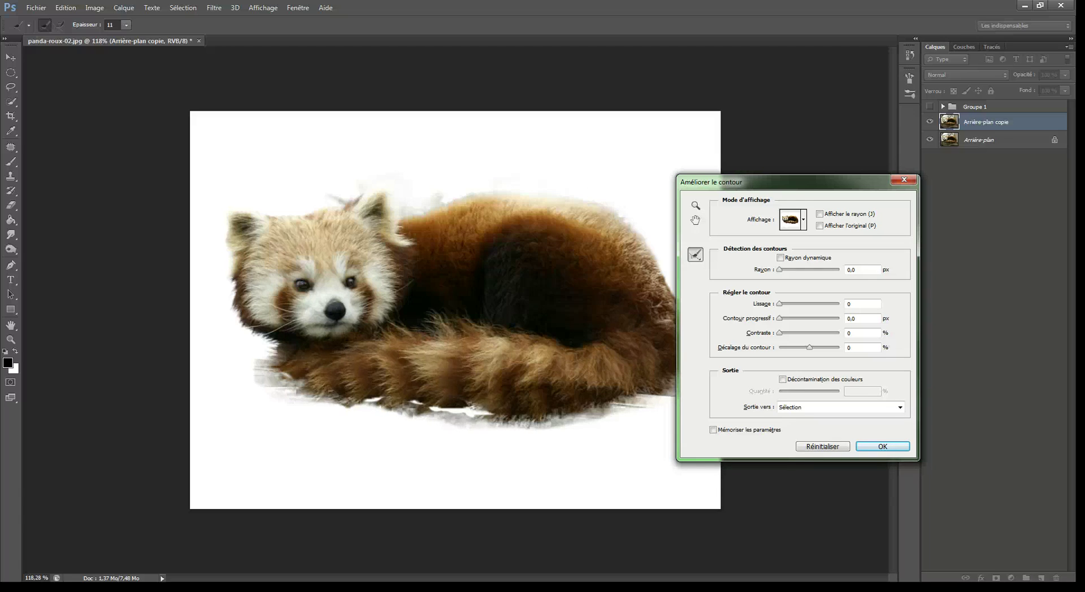
alt+click(452, 420)
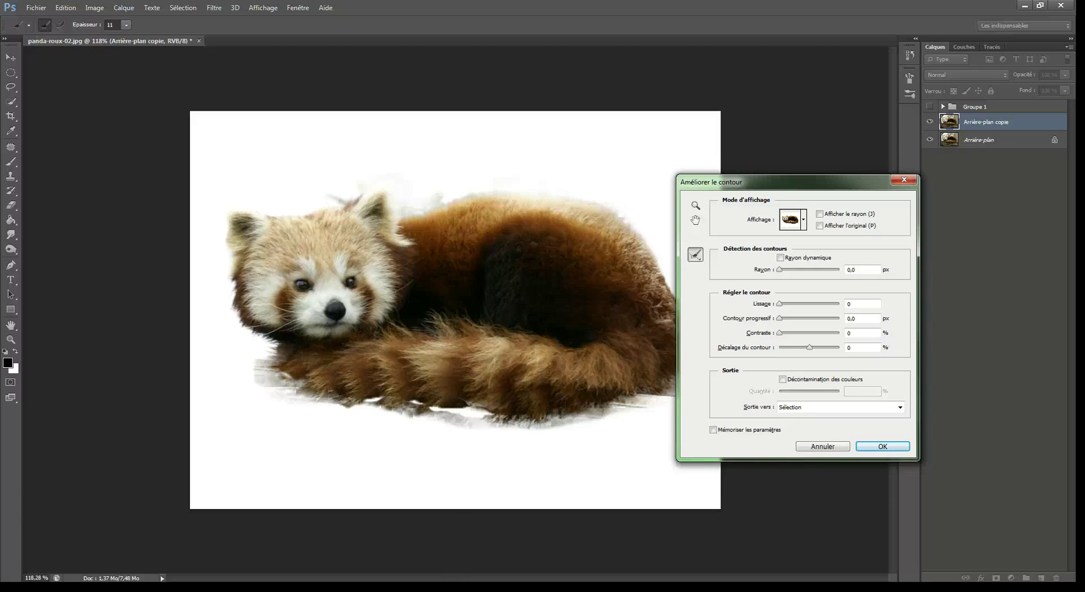
click(882, 446)
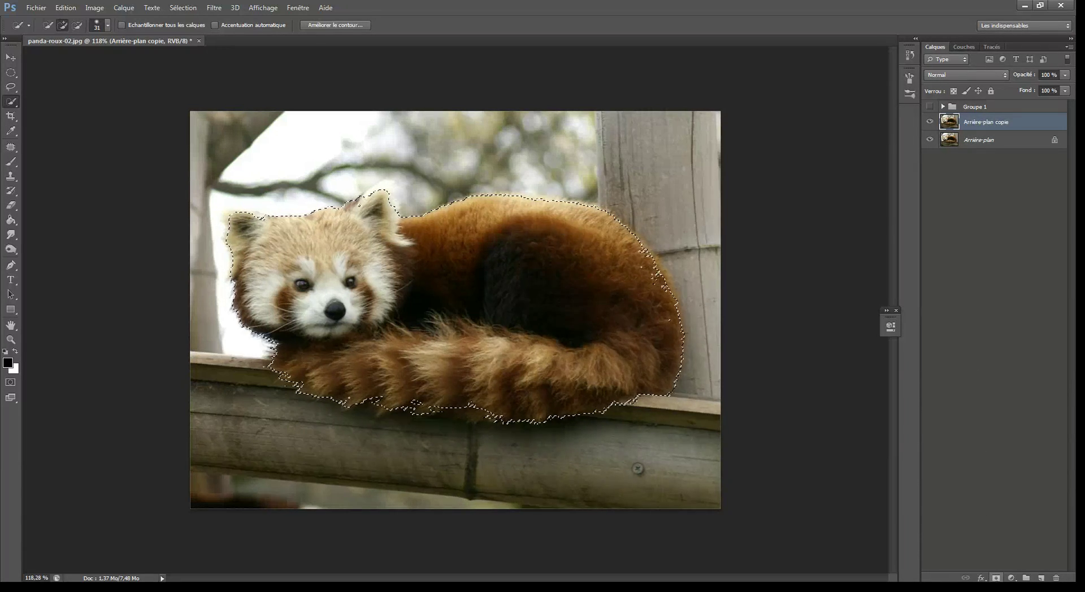
Mask the Arrière-plan copie layer with the panda selection, and duplicate the Arrière-plan layer again beneath it.
click(996, 577)
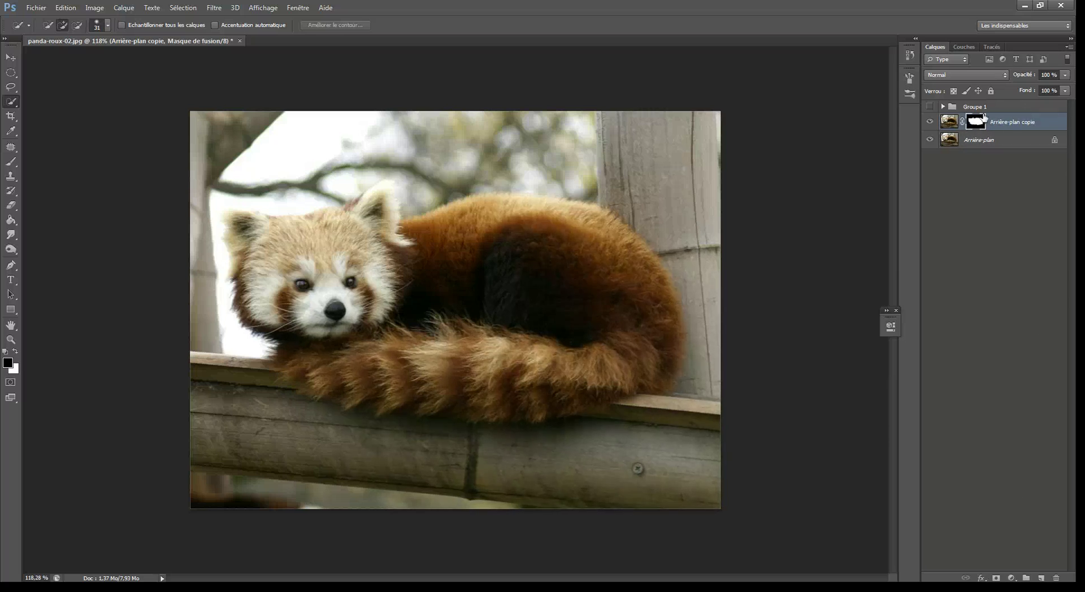
click(949, 143)
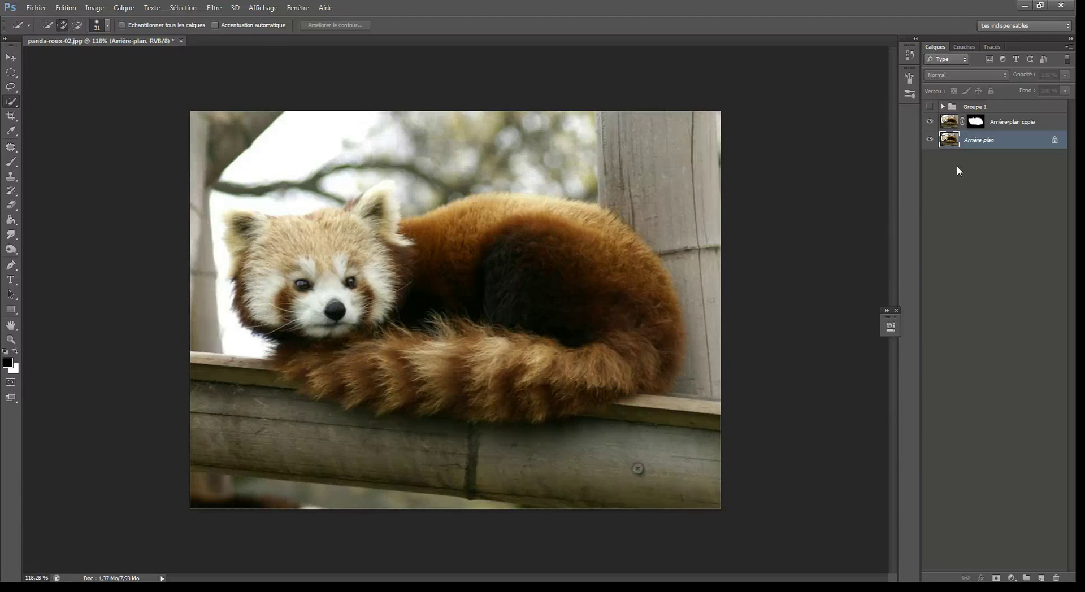
key(ctrl+j)
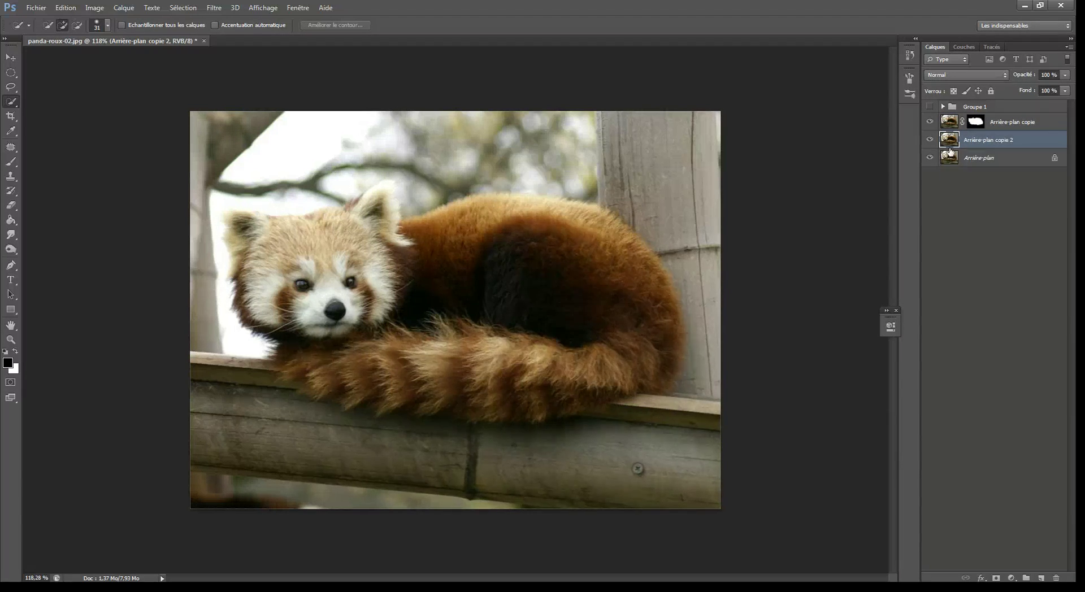
Load the Arrière-plan copie layer's mask as a selection and make the unmasked Arrière-plan copie 2 layer active.
click(977, 124)
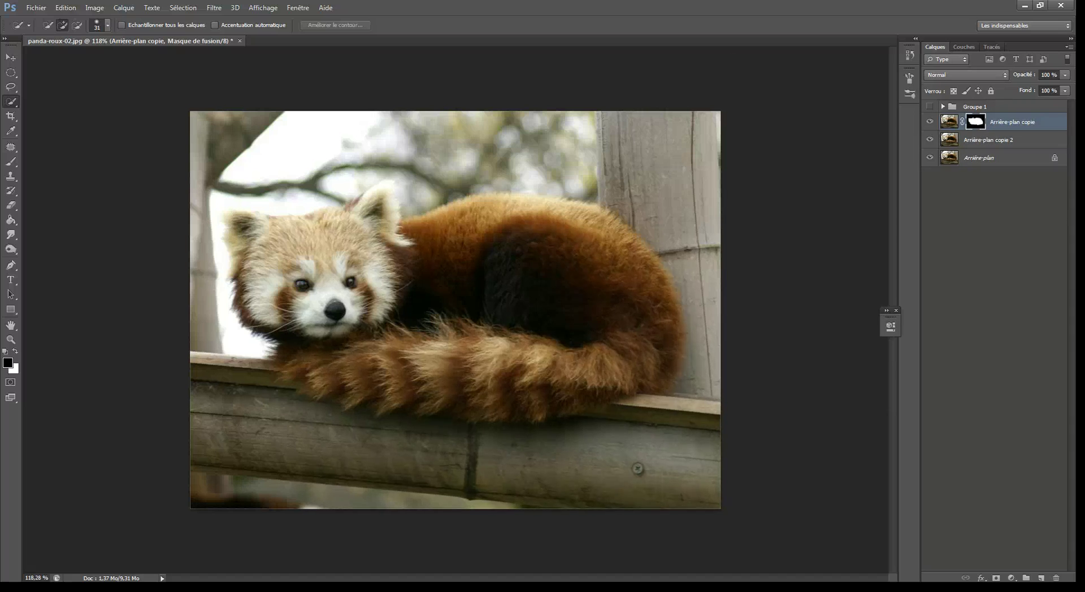
ctrl+click(977, 124)
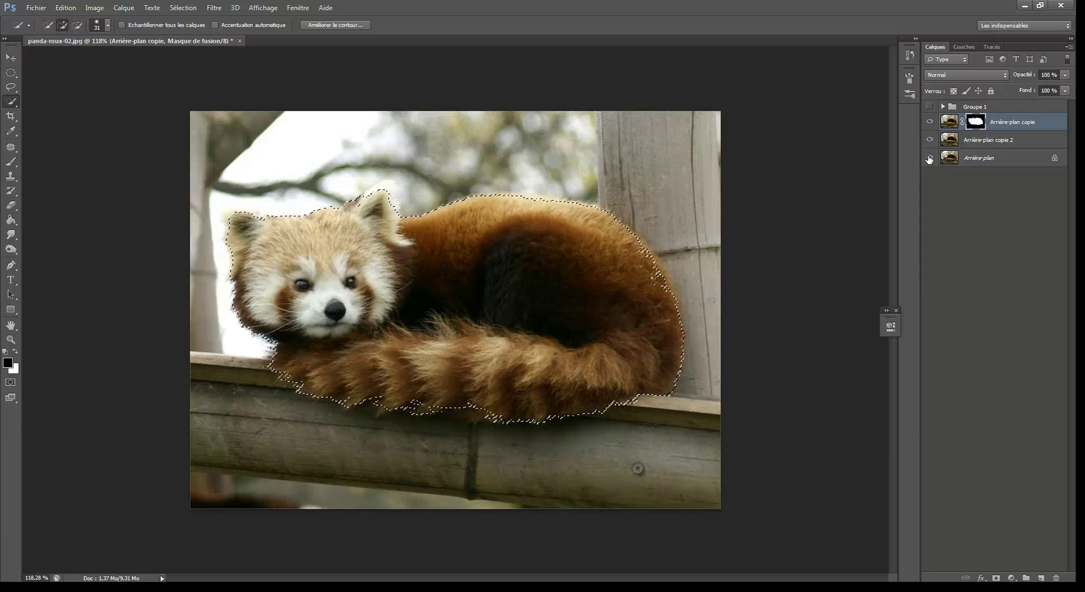
click(954, 142)
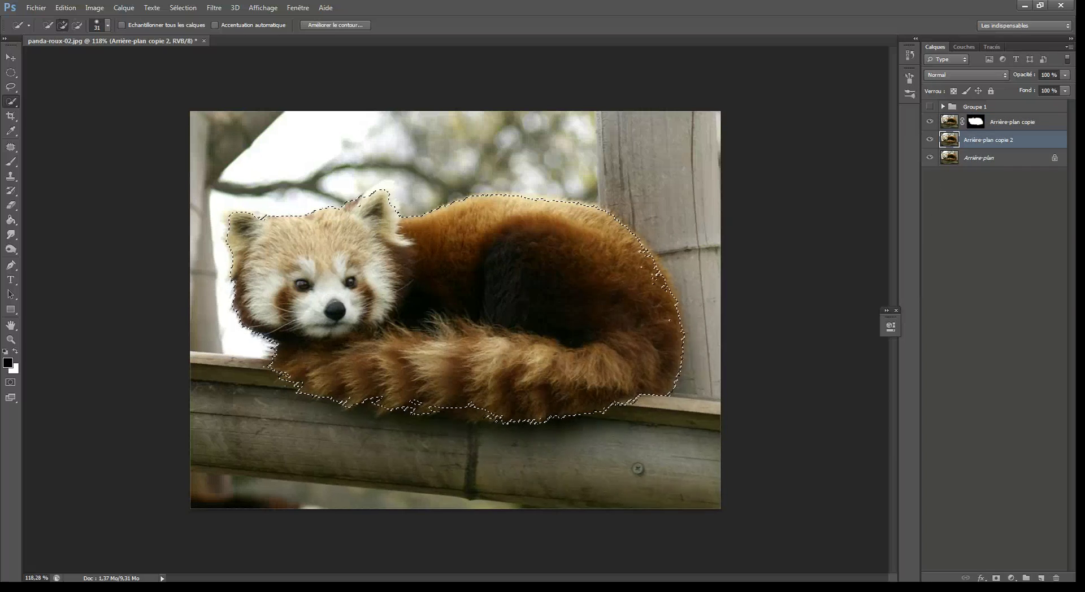
Rename the unmasked copy layer to "fond" and the masked panda layer to "1er plan".
double_click(990, 141)
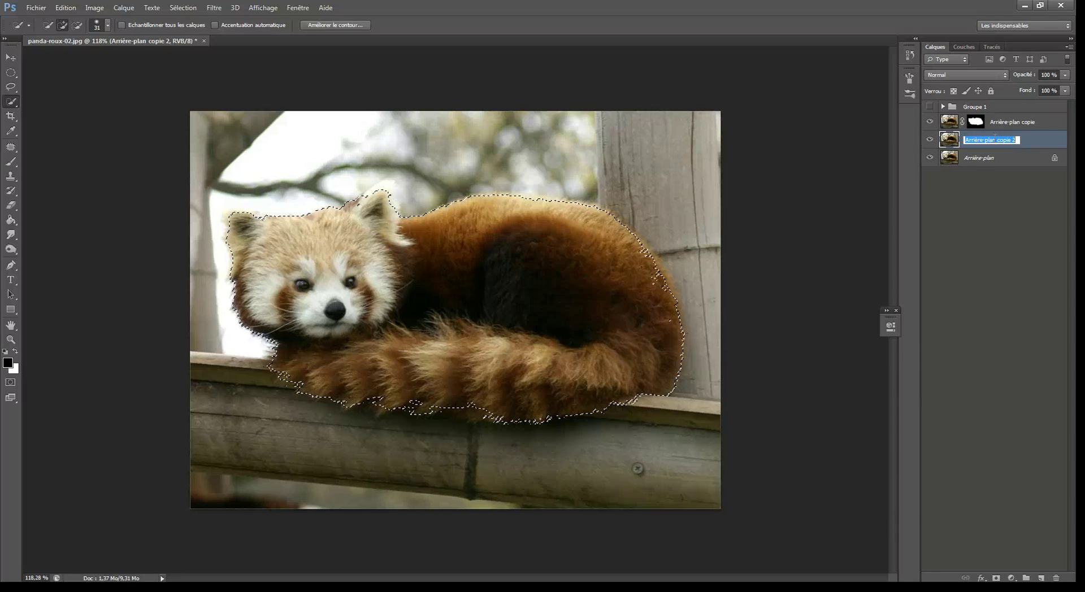
text(fond)
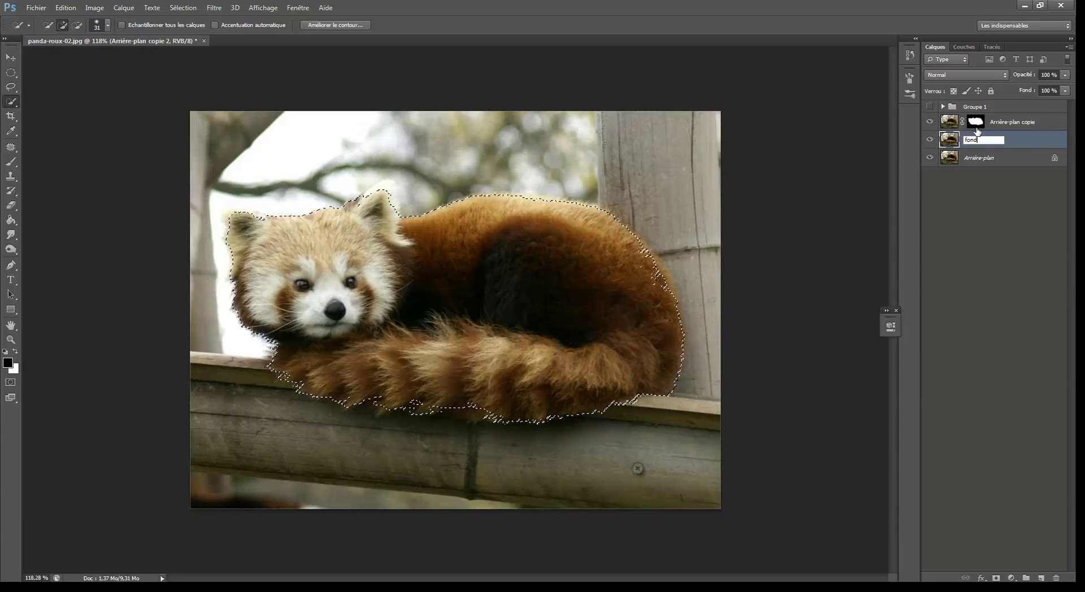
key(Return)
double_click(1012, 122)
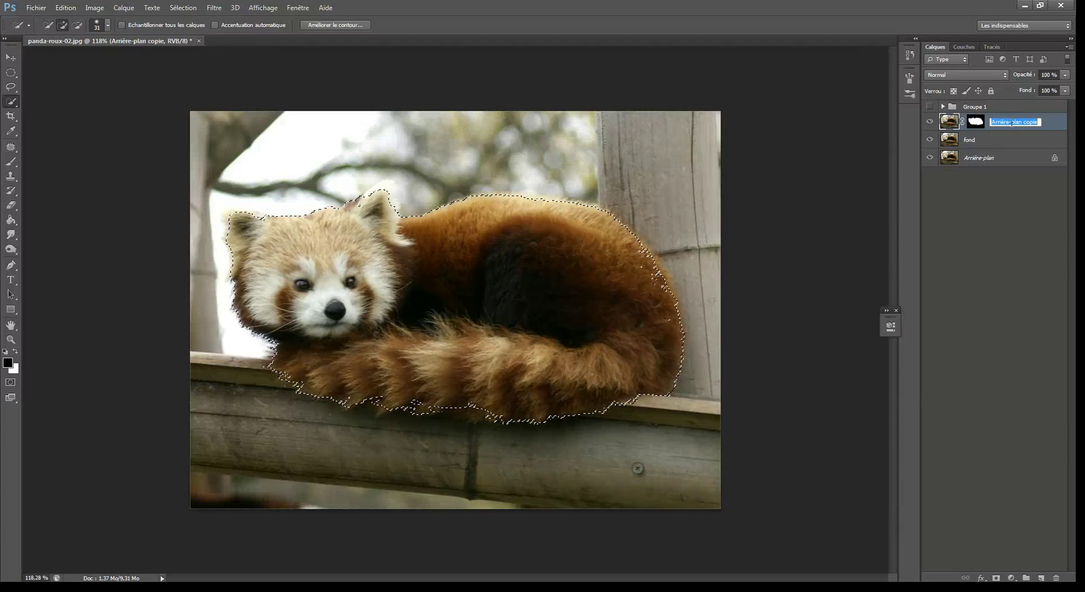
text(1er plan)
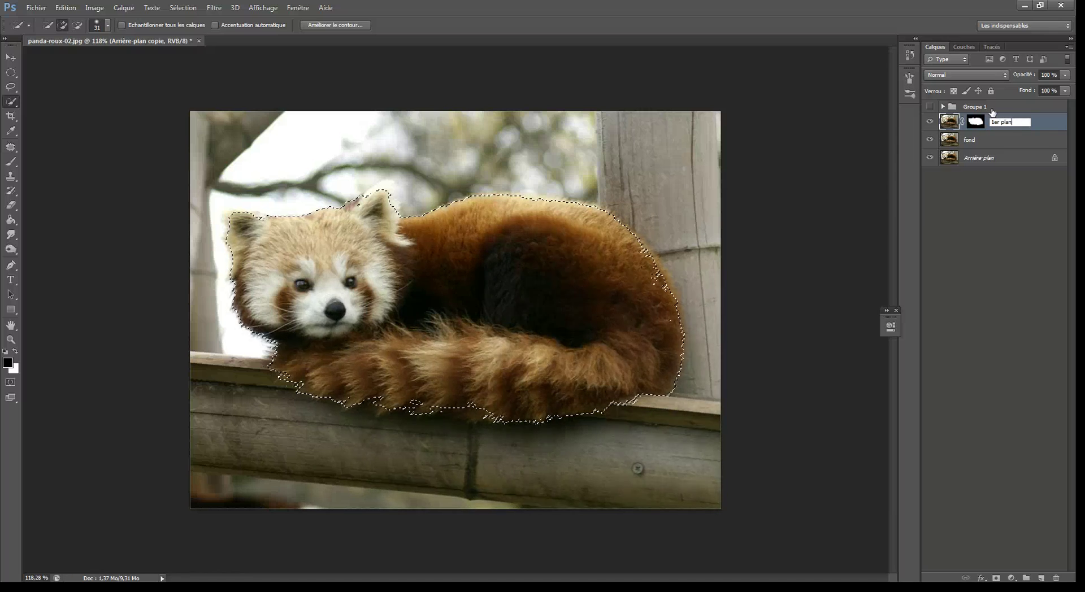
key(Return)
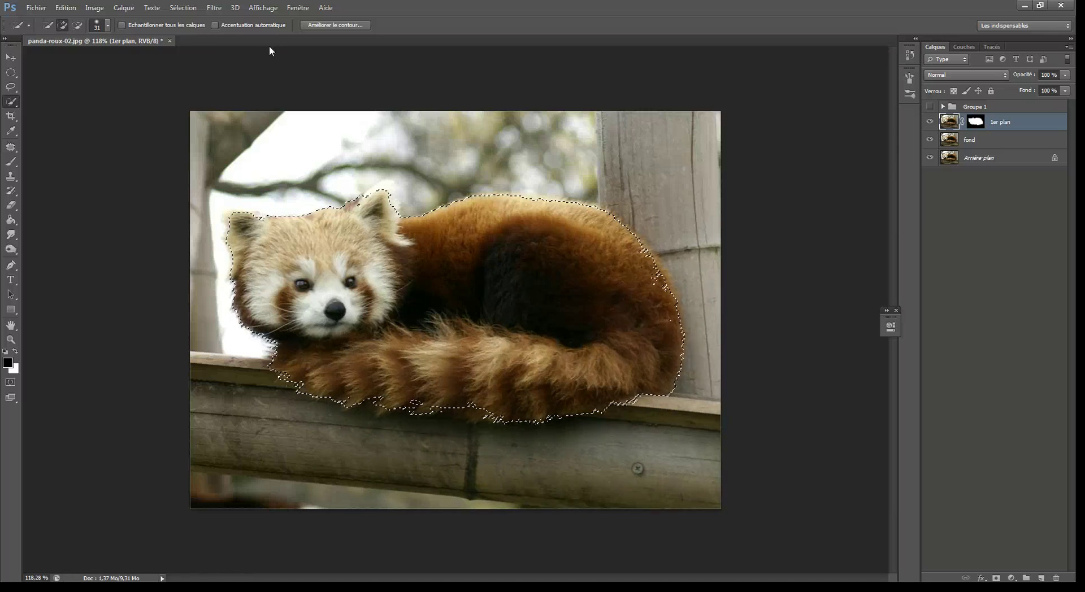
With the fond layer active, expand the panda selection by 20 pixels.
click(959, 139)
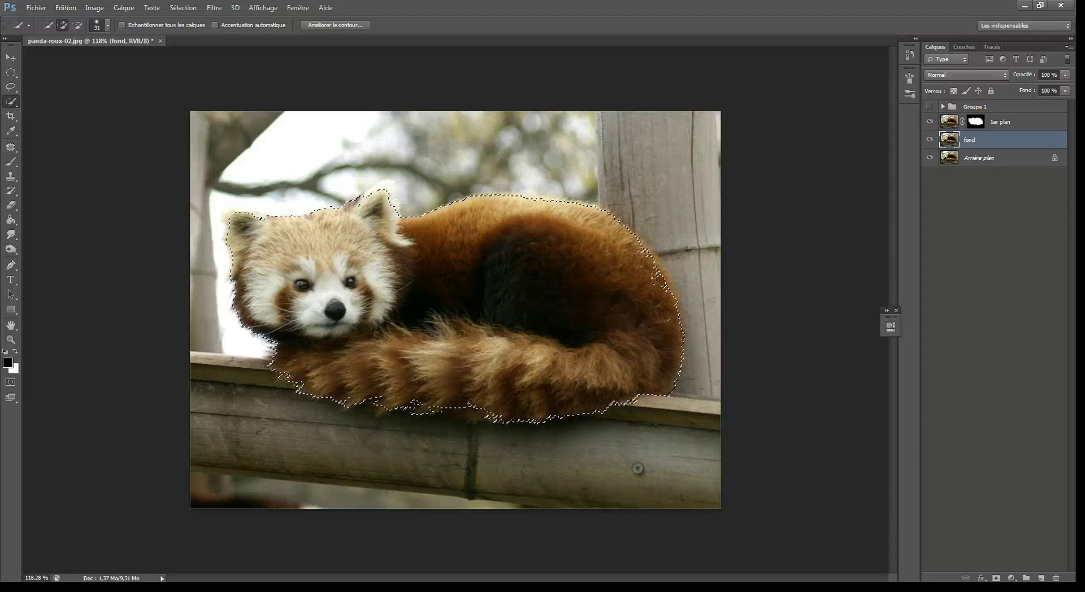
click(182, 7)
mouse_move(234, 131)
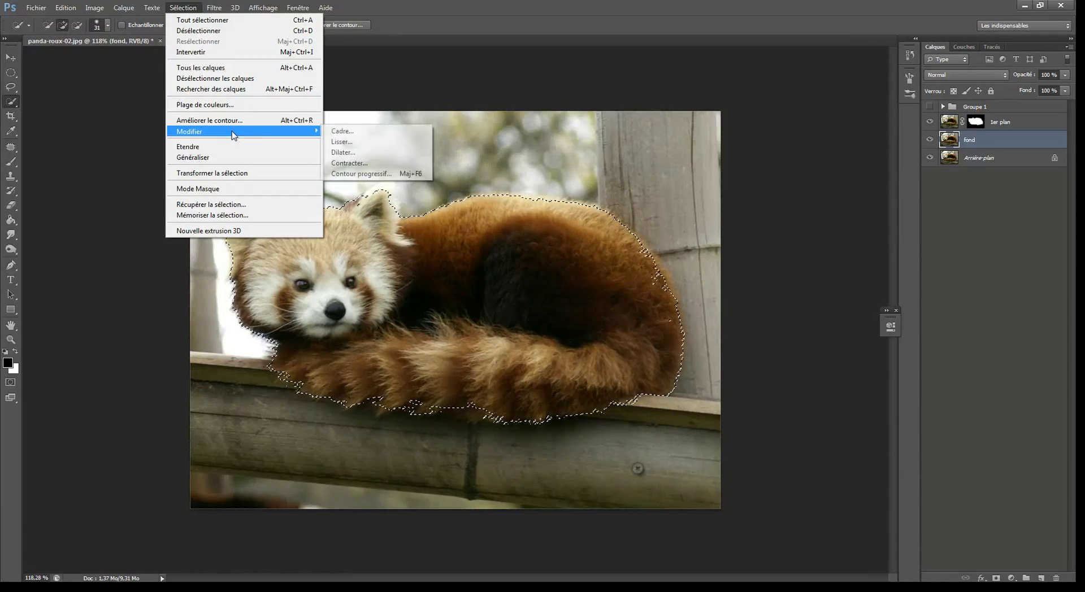
click(345, 153)
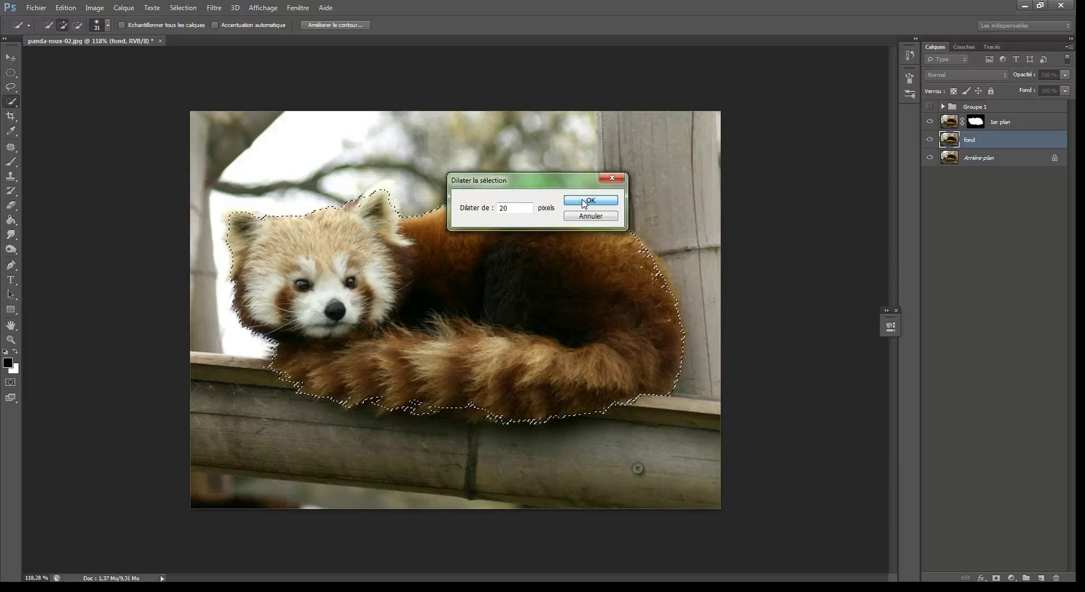
click(580, 203)
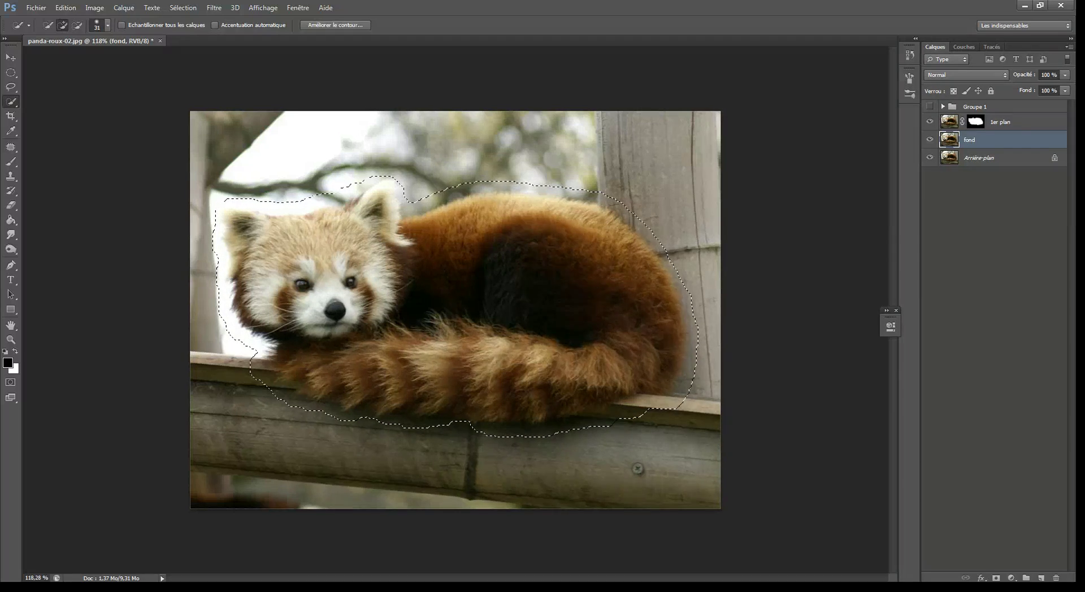
Fill the expanded selection on the fond layer with content-aware fill in Normal mode, and show only that layer.
key(l)
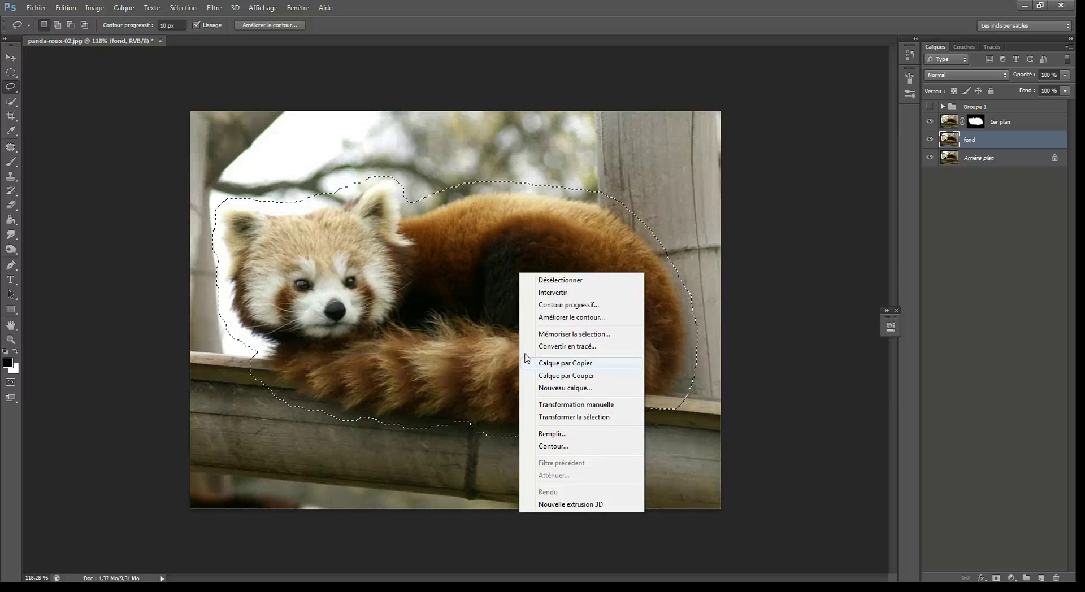
click(551, 434)
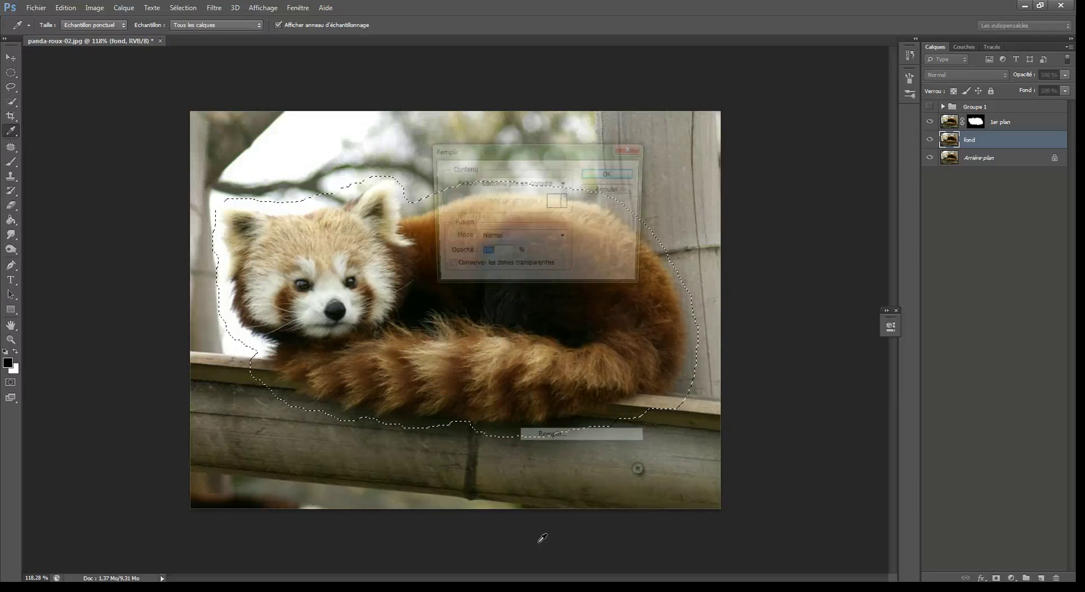
click(611, 174)
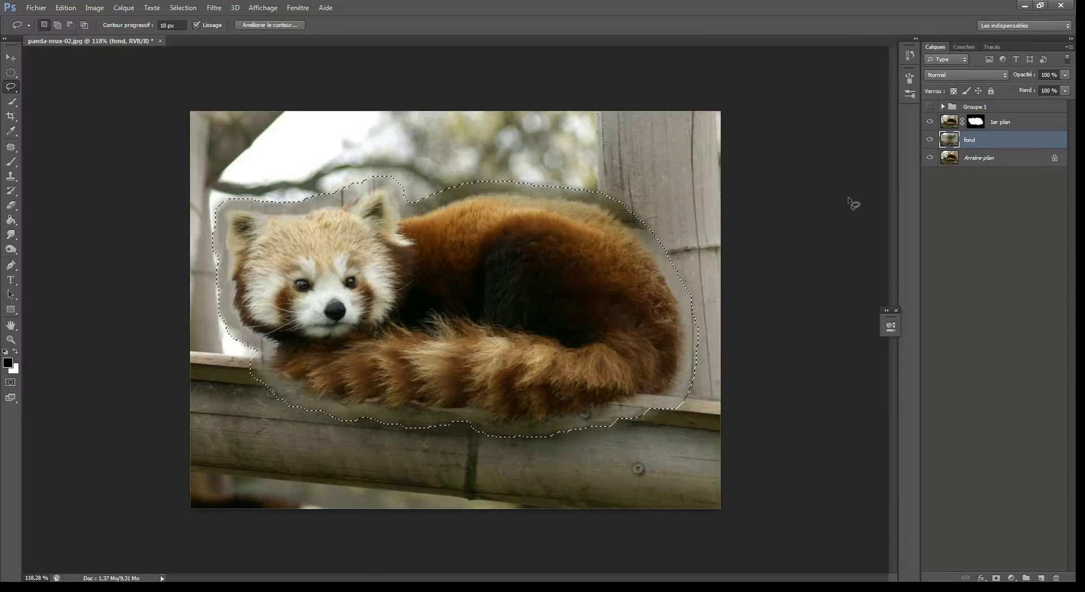
click(930, 123)
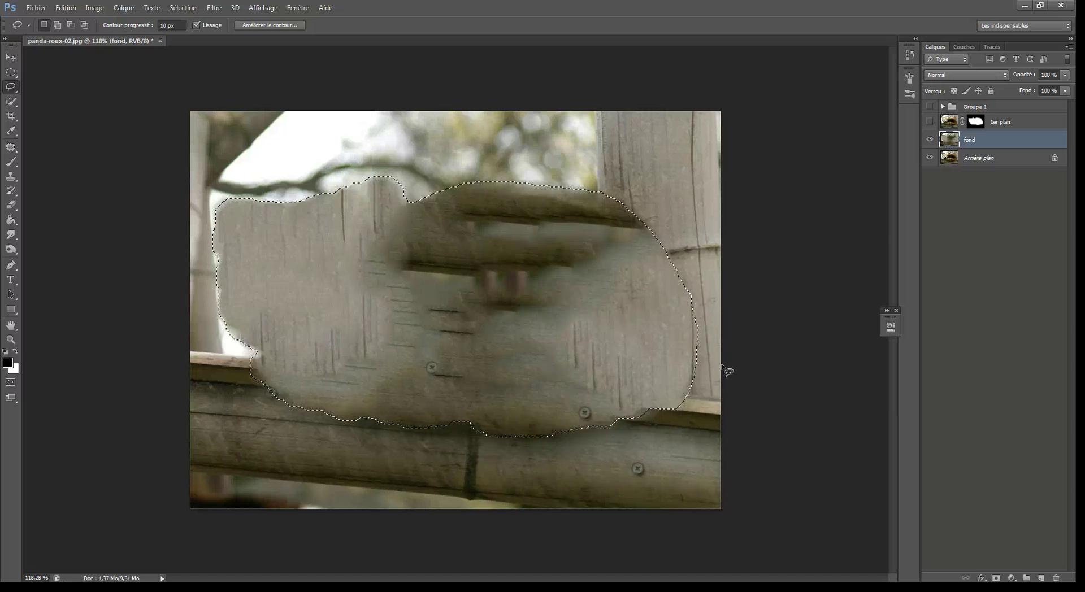
alt+click(929, 141)
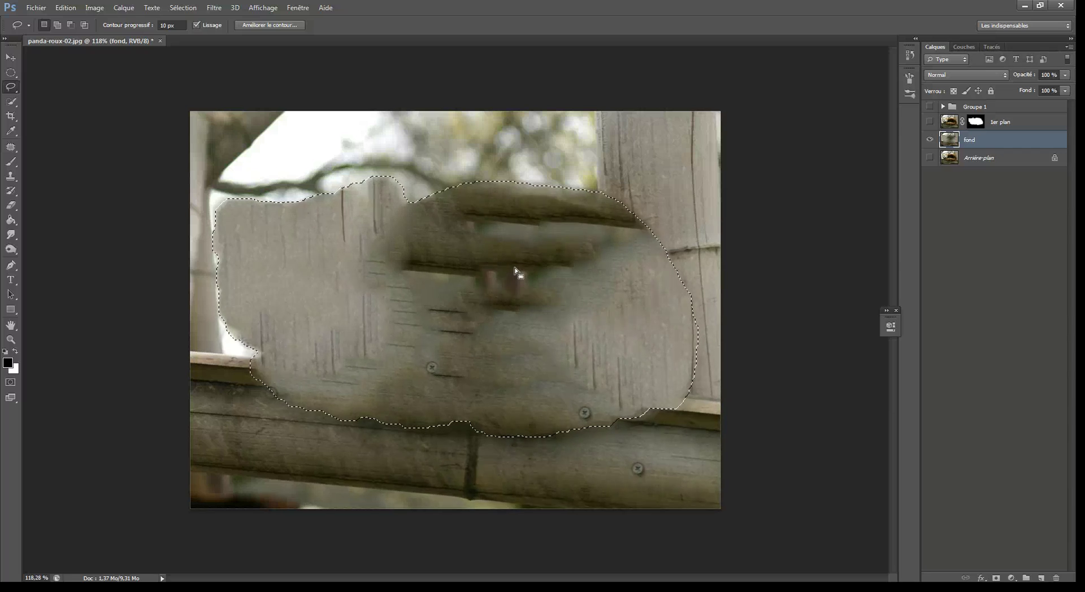
Use the Clone Stamp on the fond layer to extend the wooden post's horizontal crack and rebuild the post's wood up to its inner edge.
key(s)
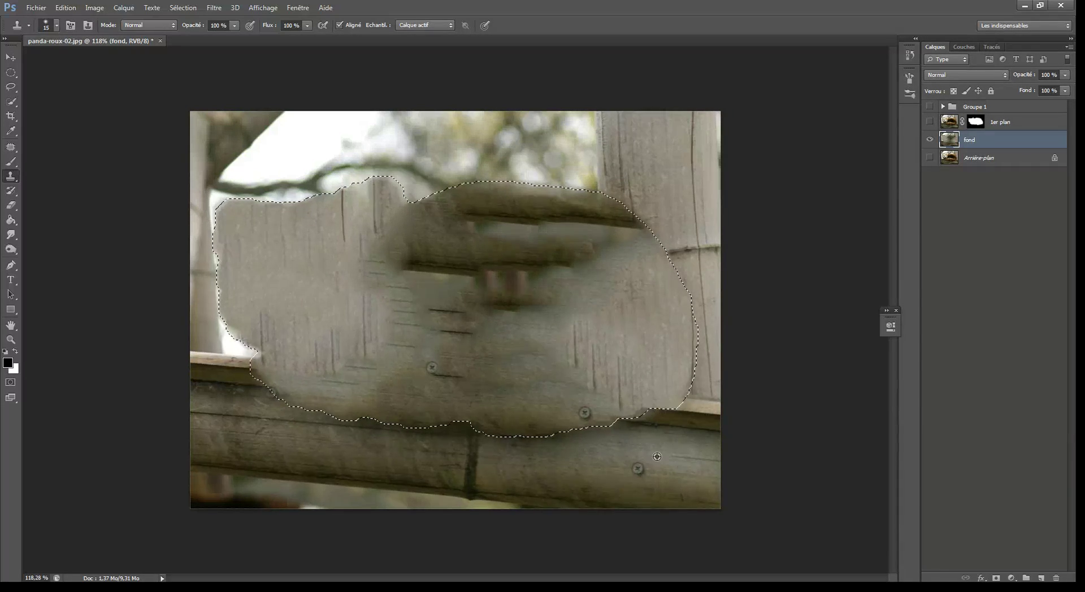
drag(621, 270, 644, 270)
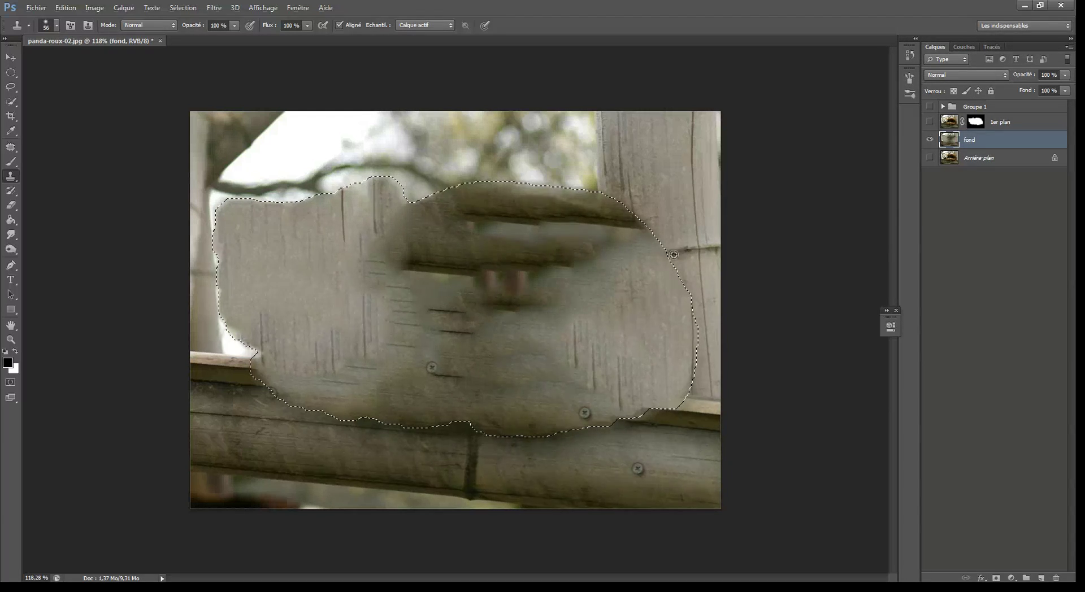
drag(674, 255, 687, 256)
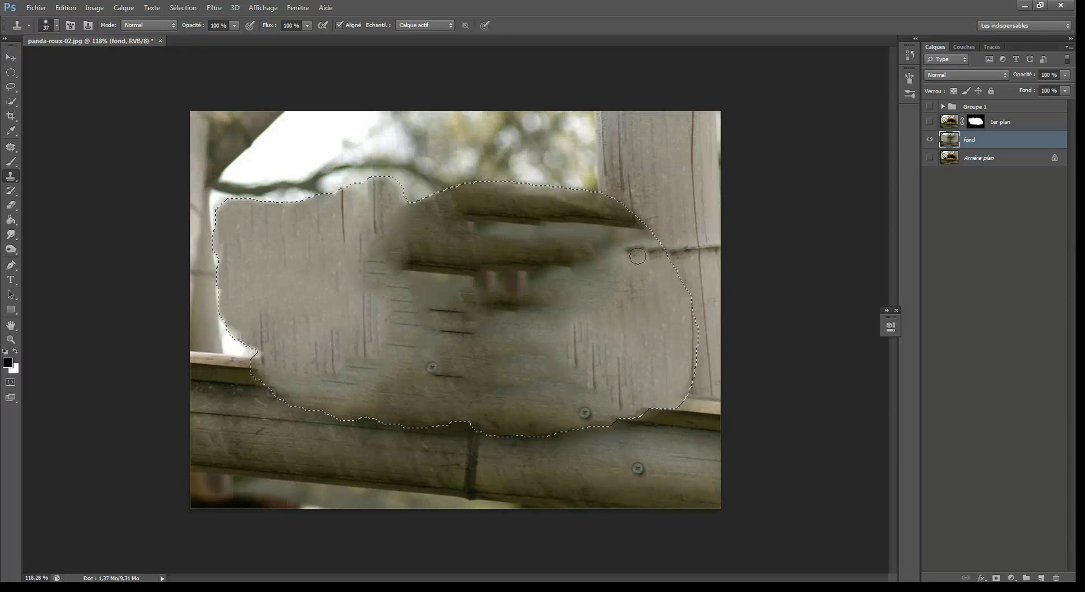
alt+click(693, 247)
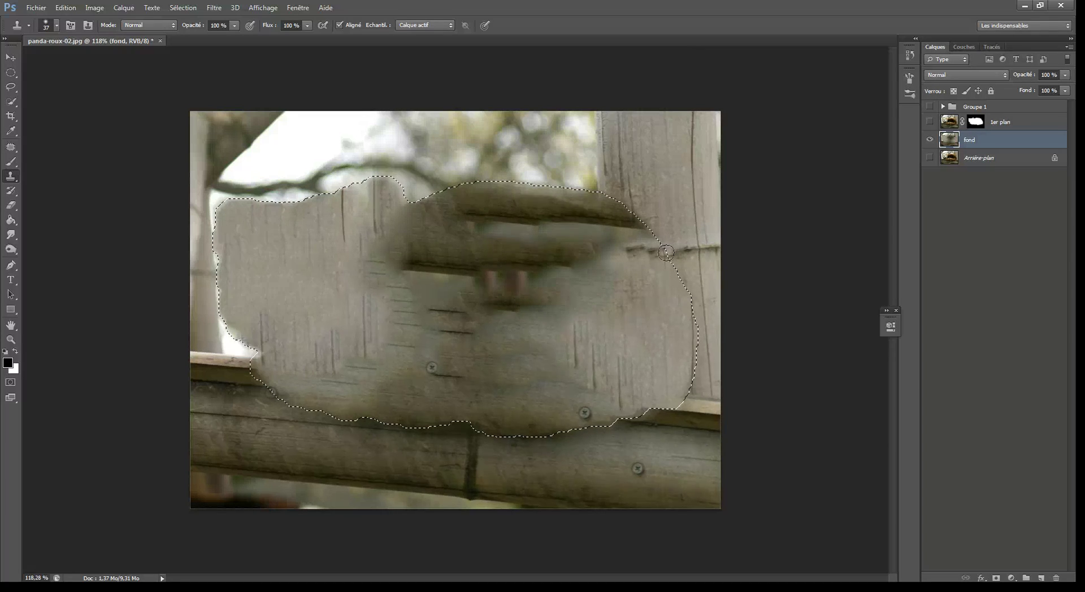
drag(622, 253, 638, 252)
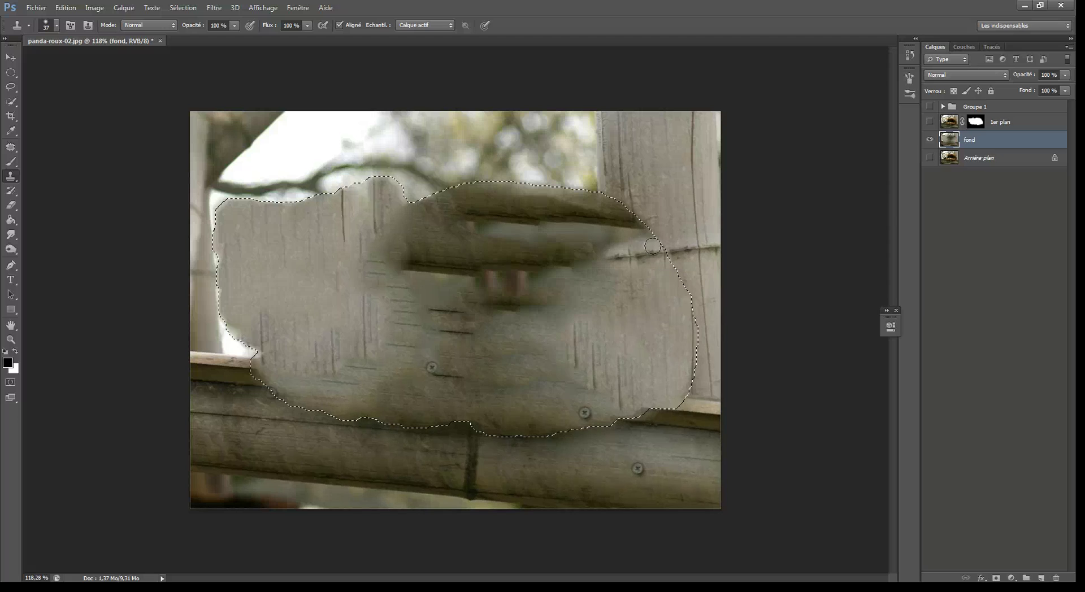
mouse_move(650, 243)
mouse_down()
mouse_move(622, 226)
mouse_move(610, 238)
mouse_move(618, 219)
mouse_up()
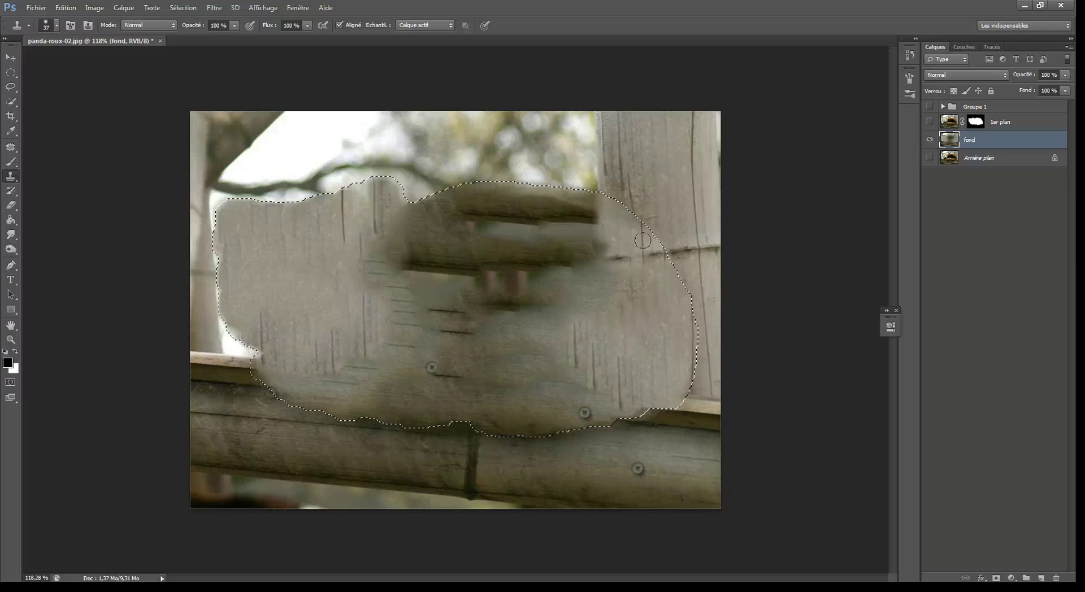
Clone the light upper edge of the bamboo rail across the filled area to join its two intact ends.
alt+click(202, 360)
alt+drag(248, 363, 255, 364)
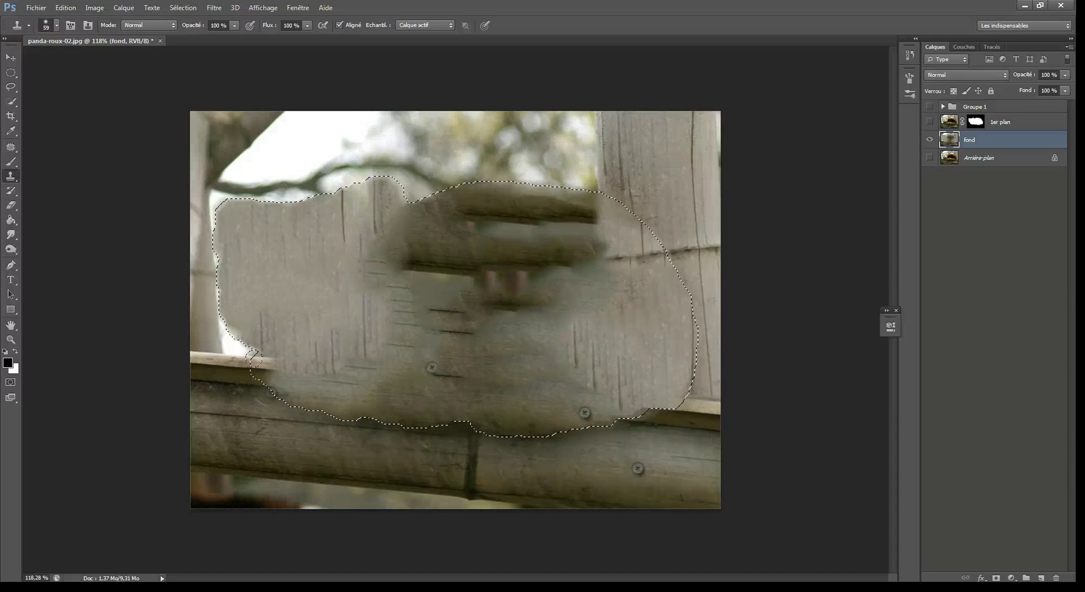
drag(257, 360, 377, 376)
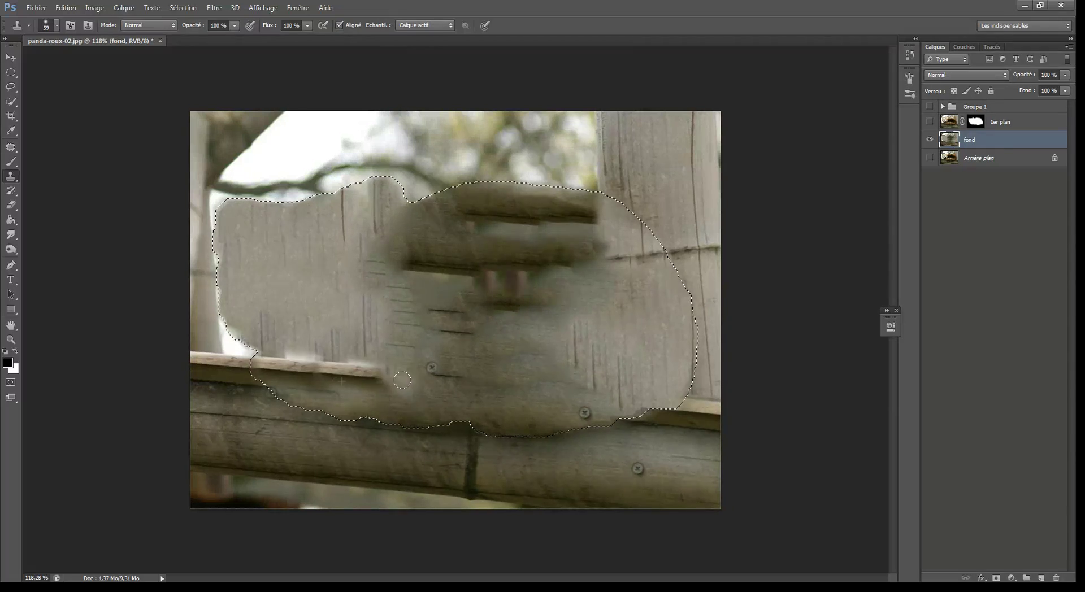
drag(385, 372, 452, 381)
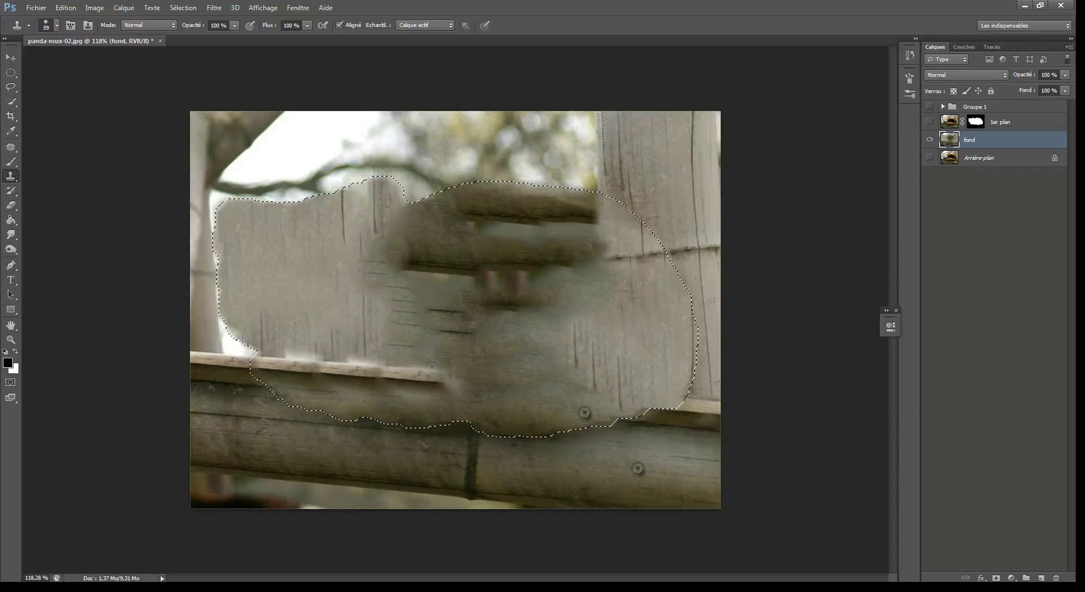
alt+click(287, 365)
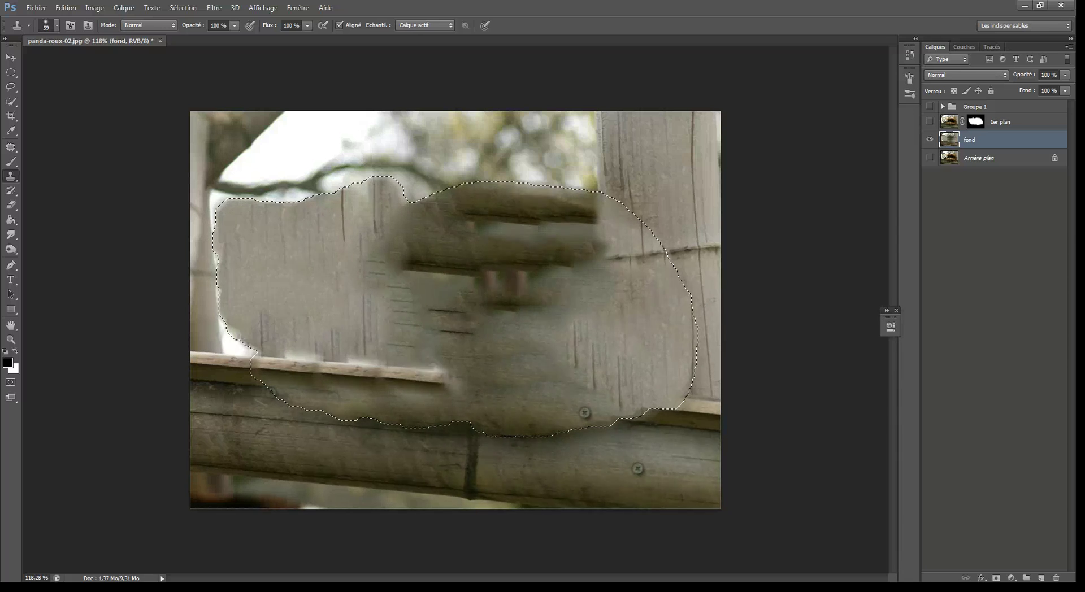
drag(423, 373, 520, 389)
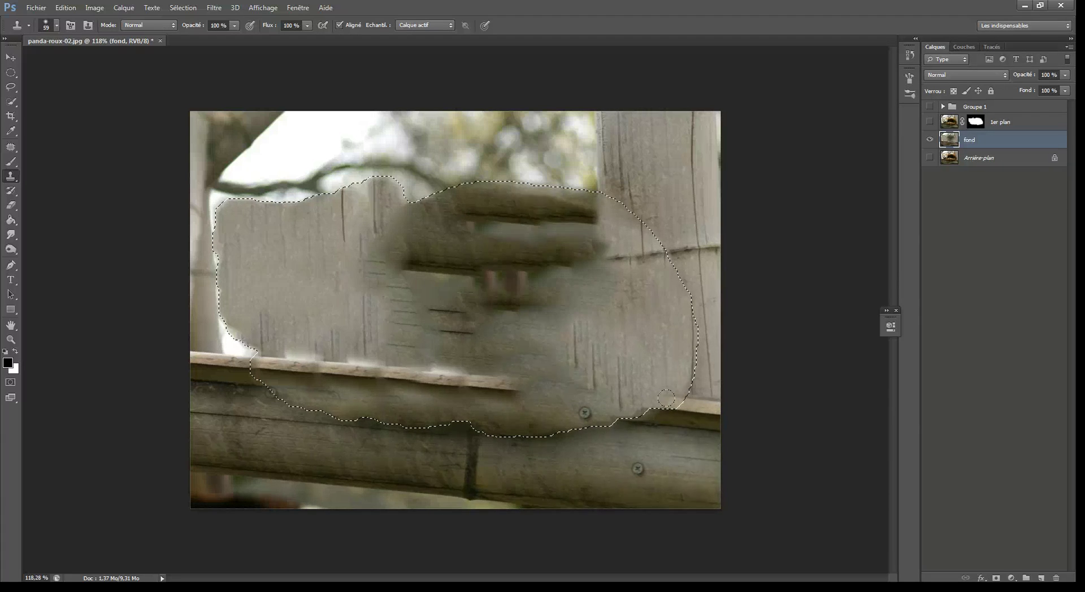
mouse_move(650, 399)
mouse_down()
mouse_move(623, 390)
mouse_move(653, 400)
mouse_move(460, 380)
mouse_up()
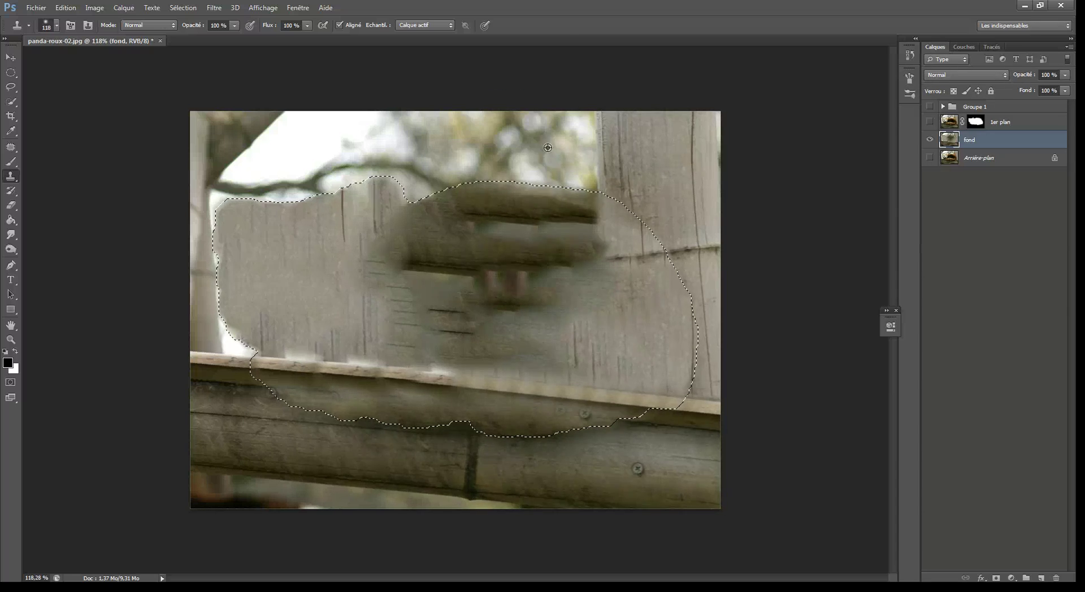
Clone the blurred foliage from above the selection over the brown patches in the middle of the filled area.
mouse_move(498, 238)
mouse_down()
mouse_move(414, 239)
mouse_move(419, 300)
mouse_move(469, 317)
mouse_move(492, 237)
mouse_move(481, 301)
mouse_move(534, 257)
mouse_move(500, 192)
mouse_move(546, 189)
mouse_up()
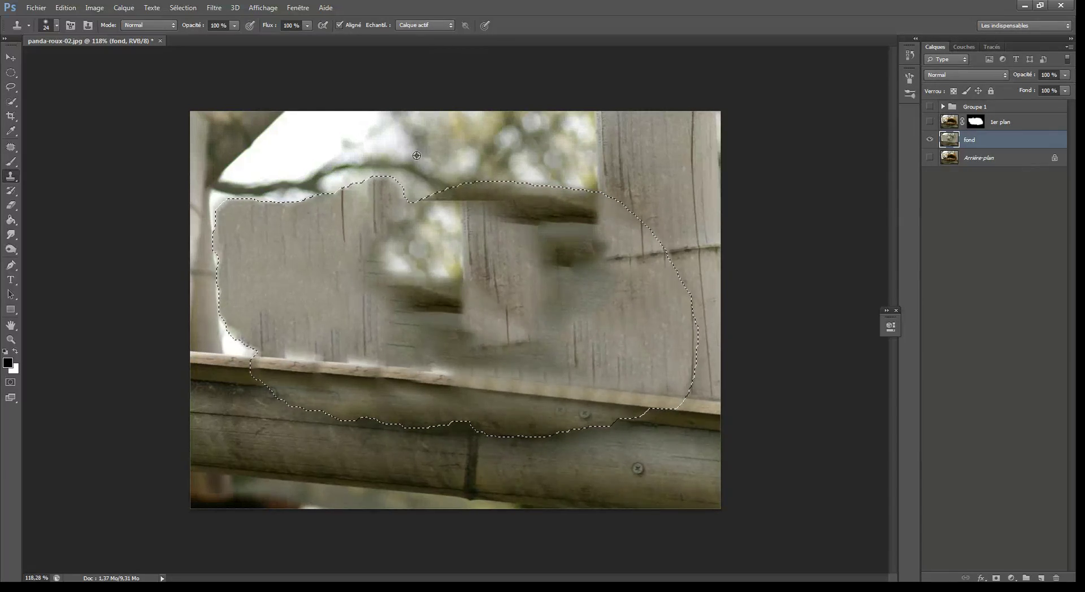
mouse_move(491, 261)
mouse_down()
mouse_move(497, 232)
mouse_move(466, 208)
mouse_up()
mouse_move(483, 253)
mouse_down()
mouse_move(506, 315)
mouse_move(487, 259)
mouse_move(527, 300)
mouse_move(520, 287)
mouse_up()
alt+right_click(438, 206)
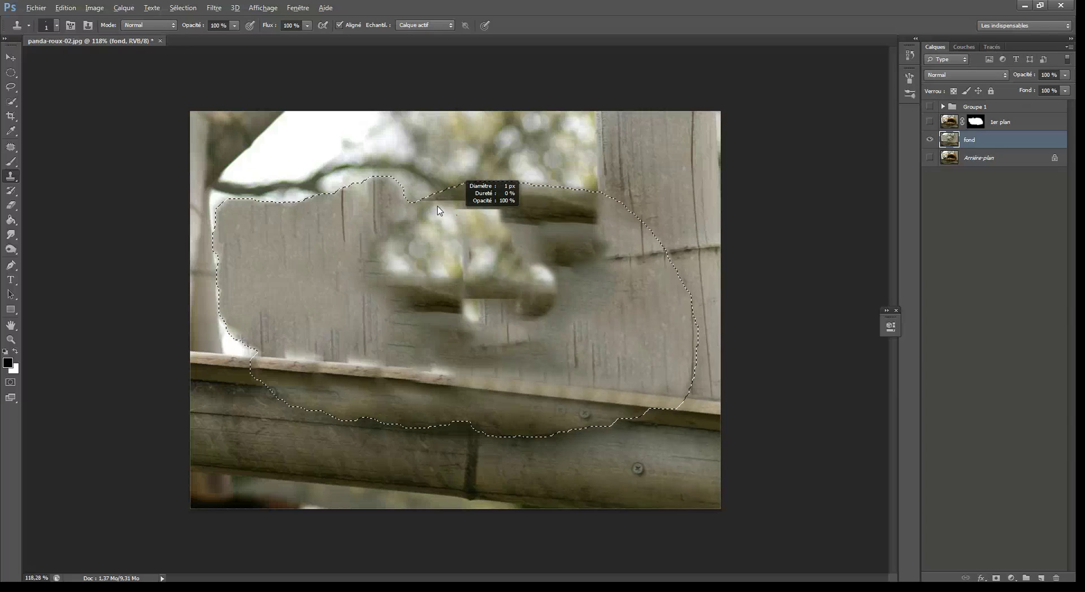
alt+right_click(477, 229)
mouse_move(531, 231)
mouse_down()
mouse_move(582, 243)
mouse_move(520, 223)
mouse_move(565, 238)
mouse_move(576, 308)
mouse_move(562, 316)
mouse_up()
drag(537, 244, 548, 317)
Extend the cloned blurred foliage downward toward the rail, covering the leftover wood and dark patches beside the post.
alt+right_click(444, 243)
alt+click(421, 258)
mouse_move(427, 239)
mouse_down()
mouse_move(463, 297)
mouse_move(492, 329)
mouse_up()
mouse_move(500, 234)
mouse_down()
mouse_move(455, 303)
mouse_move(529, 307)
mouse_move(571, 271)
mouse_move(582, 305)
mouse_move(492, 300)
mouse_move(508, 331)
mouse_up()
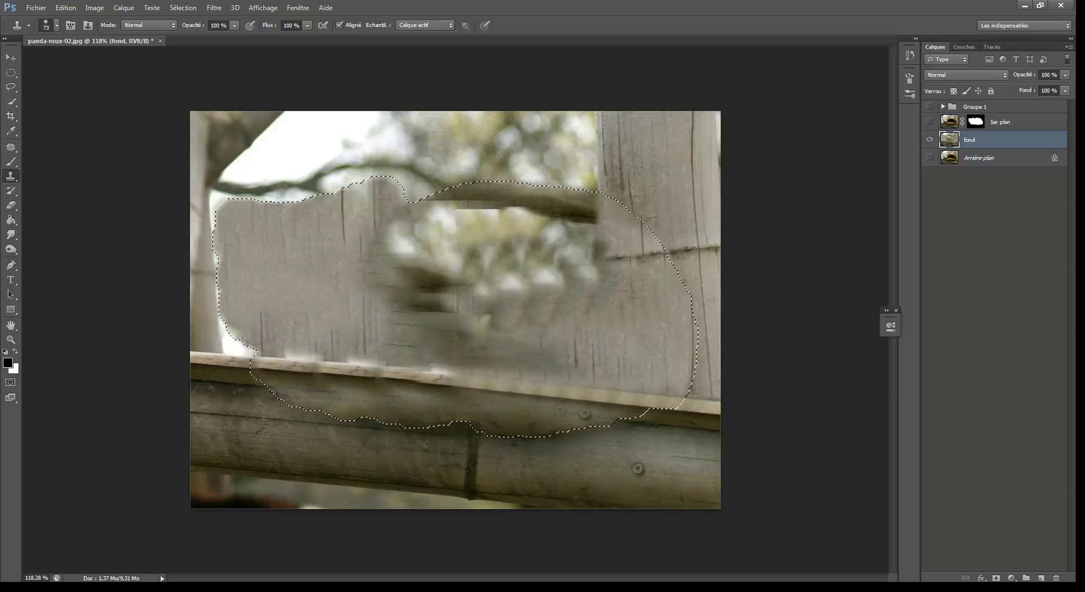
mouse_move(498, 254)
mouse_down()
mouse_move(446, 294)
mouse_move(429, 289)
mouse_move(461, 258)
mouse_move(536, 282)
mouse_move(483, 232)
mouse_move(488, 277)
mouse_move(480, 271)
mouse_move(541, 246)
mouse_move(525, 286)
mouse_move(565, 299)
mouse_move(528, 339)
mouse_move(480, 297)
mouse_move(453, 291)
mouse_move(429, 245)
mouse_move(444, 310)
mouse_up()
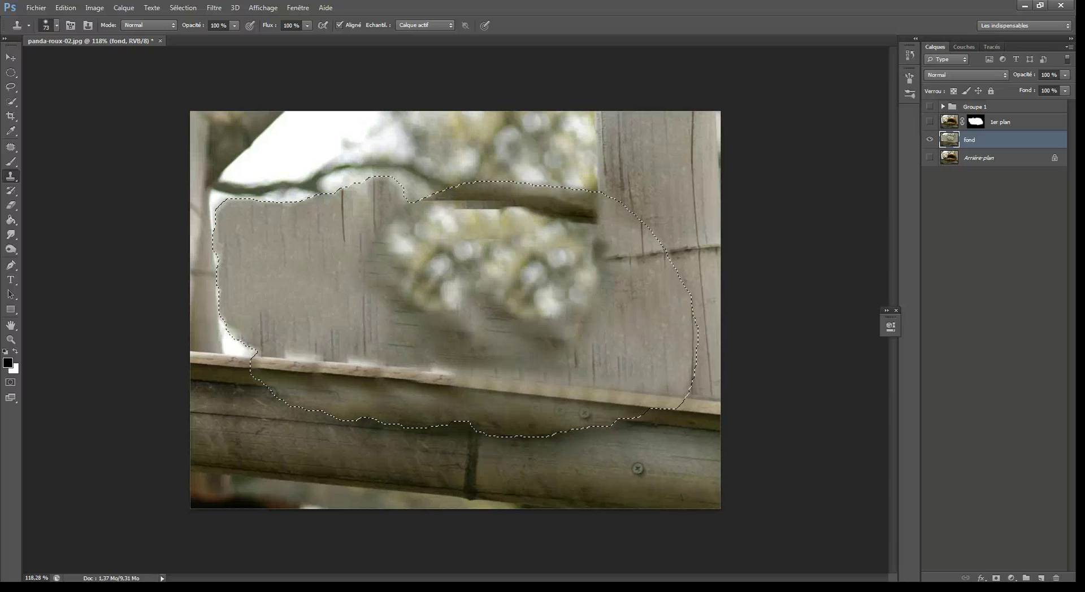
mouse_move(453, 277)
mouse_down()
mouse_move(475, 314)
mouse_move(514, 308)
mouse_move(544, 321)
mouse_move(437, 309)
mouse_up()
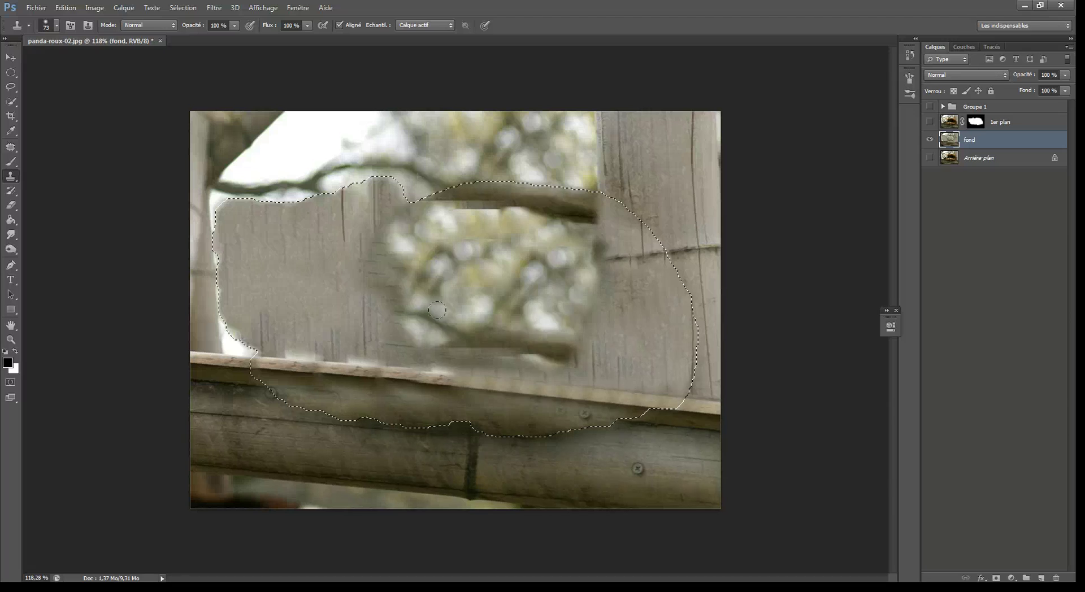
mouse_move(458, 266)
mouse_down()
mouse_move(406, 292)
mouse_move(406, 281)
mouse_move(459, 323)
mouse_move(548, 331)
mouse_move(474, 308)
mouse_up()
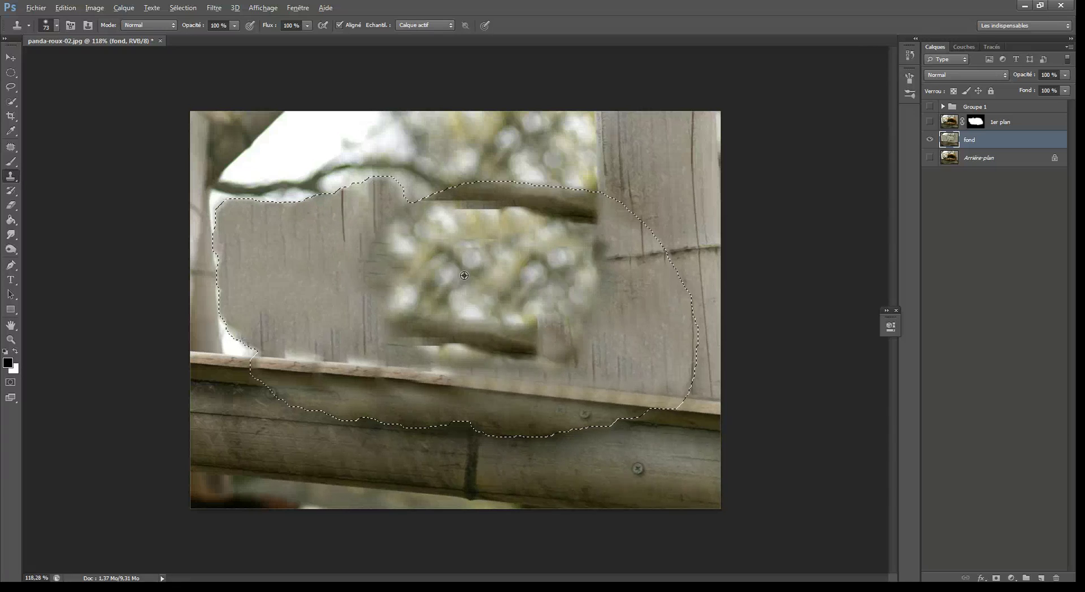
Clone branches and foliage over the dark bar along the selection's upper edge, continuing the branches diagonally toward the post.
mouse_move(469, 231)
mouse_down()
mouse_move(446, 201)
mouse_move(455, 212)
mouse_up()
mouse_move(481, 206)
mouse_down()
mouse_move(460, 193)
mouse_move(599, 204)
mouse_up()
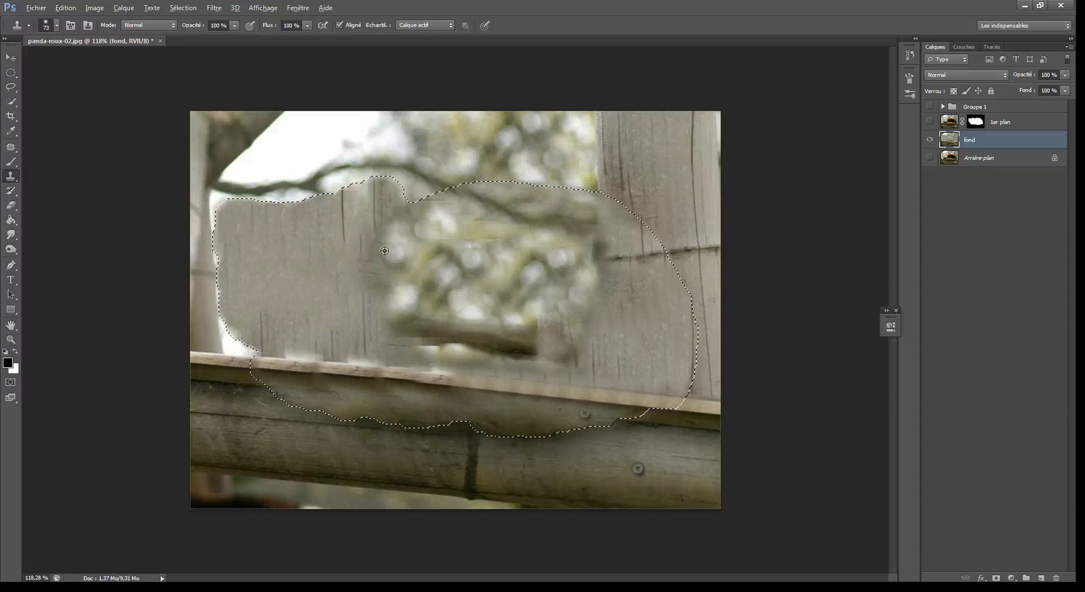
mouse_move(316, 198)
mouse_down()
mouse_move(364, 215)
mouse_move(330, 198)
mouse_move(334, 190)
mouse_move(456, 233)
mouse_move(390, 222)
mouse_move(388, 203)
mouse_move(399, 202)
mouse_move(361, 197)
mouse_move(442, 231)
mouse_move(483, 276)
mouse_move(529, 282)
mouse_move(493, 305)
mouse_move(410, 282)
mouse_move(343, 219)
mouse_up()
mouse_move(362, 254)
mouse_down()
mouse_move(429, 333)
mouse_move(446, 186)
mouse_move(430, 175)
mouse_move(505, 193)
mouse_up()
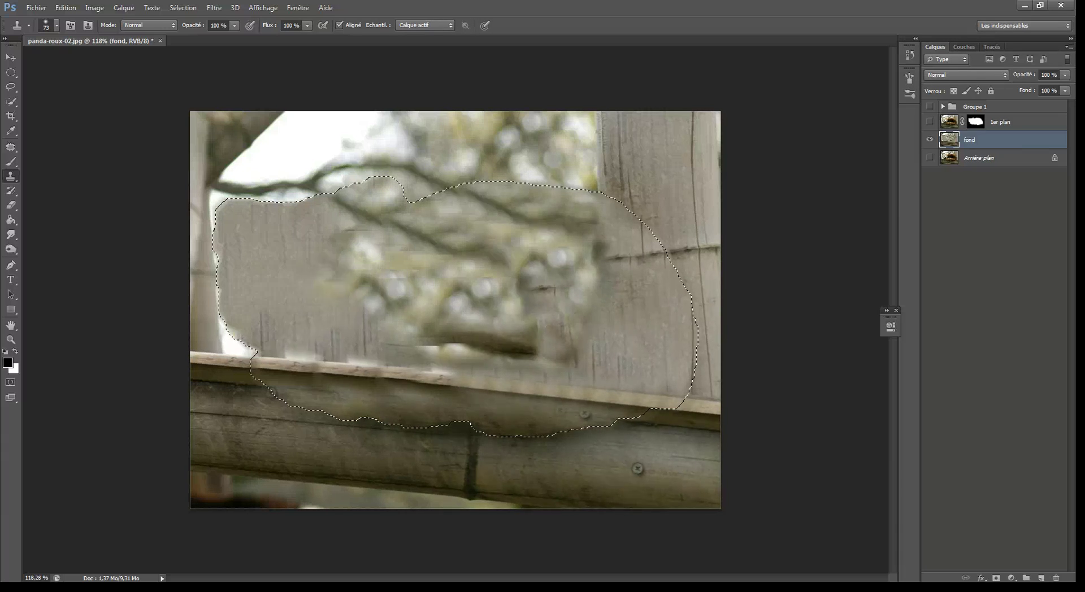
Clone the bright sky over the false wood in the selection's left part, from the branch down toward the rail.
alt+click(287, 177)
drag(298, 217, 312, 215)
mouse_move(303, 156)
mouse_down()
mouse_move(282, 156)
mouse_move(320, 209)
mouse_move(226, 211)
mouse_move(285, 209)
mouse_move(238, 207)
mouse_move(234, 228)
mouse_move(235, 213)
mouse_move(227, 282)
mouse_move(240, 308)
mouse_up()
mouse_move(280, 253)
mouse_down()
mouse_move(262, 249)
mouse_move(246, 222)
mouse_move(255, 302)
mouse_up()
mouse_move(296, 194)
mouse_down()
mouse_move(283, 237)
mouse_move(259, 245)
mouse_move(367, 260)
mouse_move(351, 288)
mouse_move(317, 306)
mouse_move(332, 222)
mouse_move(362, 229)
mouse_move(384, 260)
mouse_move(370, 298)
mouse_up()
alt+right_click(298, 242)
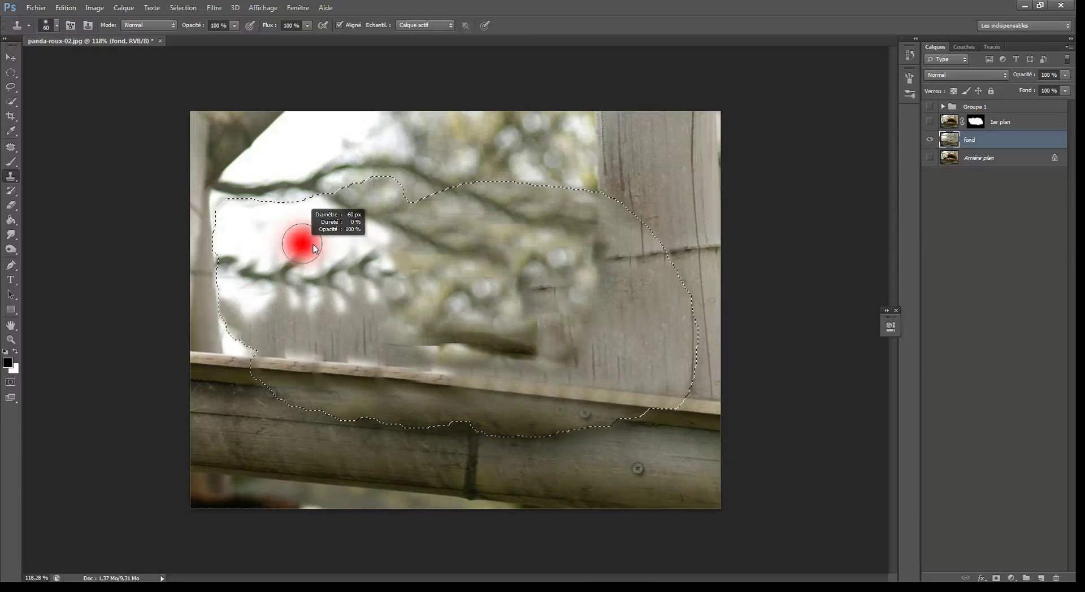
mouse_move(281, 237)
mouse_down()
mouse_move(251, 328)
mouse_move(334, 328)
mouse_move(395, 345)
mouse_move(288, 294)
mouse_move(339, 299)
mouse_move(395, 328)
mouse_move(361, 294)
mouse_move(452, 309)
mouse_up()
Clone clean sky over the repeated branch marks and the dark bar above the rail.
alt+right_click(273, 230)
alt+right_click(268, 230)
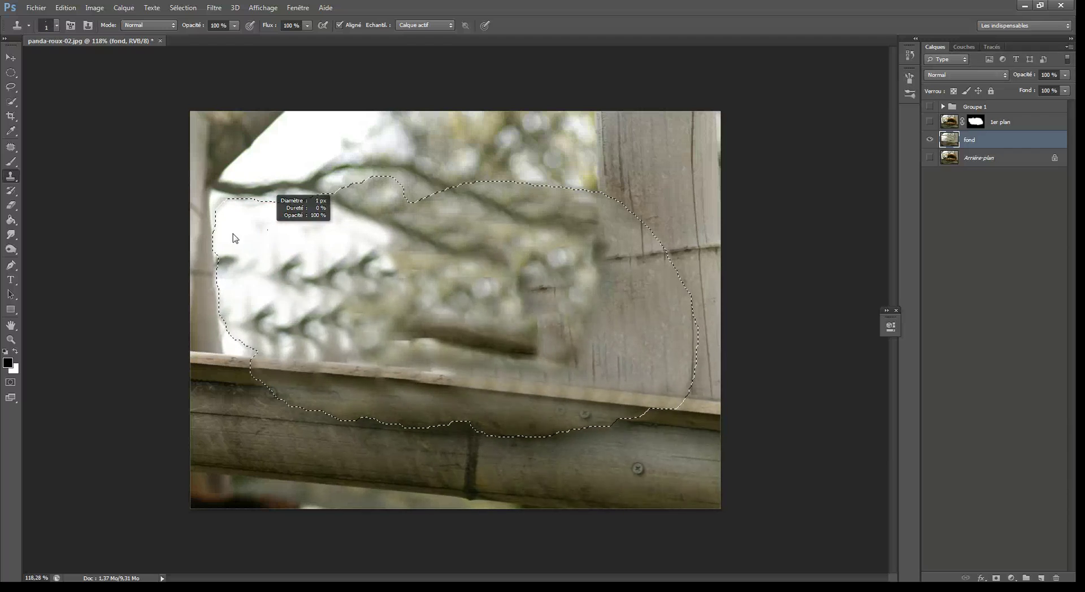
mouse_move(227, 262)
mouse_down()
mouse_move(273, 272)
mouse_move(249, 277)
mouse_move(257, 340)
mouse_move(232, 224)
mouse_move(235, 312)
mouse_move(258, 324)
mouse_move(293, 293)
mouse_up()
mouse_move(254, 249)
mouse_down()
mouse_move(277, 250)
mouse_move(315, 286)
mouse_move(339, 283)
mouse_move(354, 259)
mouse_move(370, 262)
mouse_move(339, 308)
mouse_move(352, 308)
mouse_move(317, 300)
mouse_move(346, 335)
mouse_up()
alt+click(244, 263)
alt+click(291, 240)
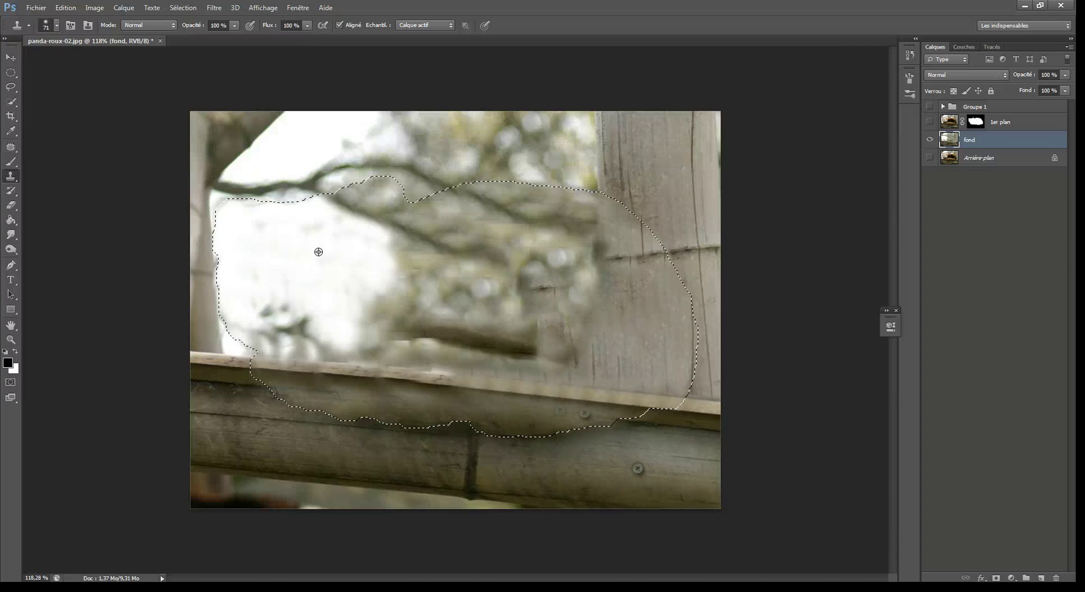
mouse_move(297, 216)
mouse_down()
mouse_move(245, 225)
mouse_move(257, 243)
mouse_move(274, 239)
mouse_move(251, 204)
mouse_up()
mouse_move(278, 319)
mouse_down()
mouse_move(248, 314)
mouse_move(521, 327)
mouse_up()
mouse_move(356, 305)
mouse_down()
mouse_move(467, 327)
mouse_move(477, 348)
mouse_move(345, 300)
mouse_move(421, 329)
mouse_move(301, 297)
mouse_move(322, 316)
mouse_move(467, 346)
mouse_move(286, 330)
mouse_move(243, 348)
mouse_move(299, 336)
mouse_move(237, 327)
mouse_move(307, 331)
mouse_move(283, 307)
mouse_move(356, 339)
mouse_move(480, 356)
mouse_move(281, 312)
mouse_move(467, 338)
mouse_up()
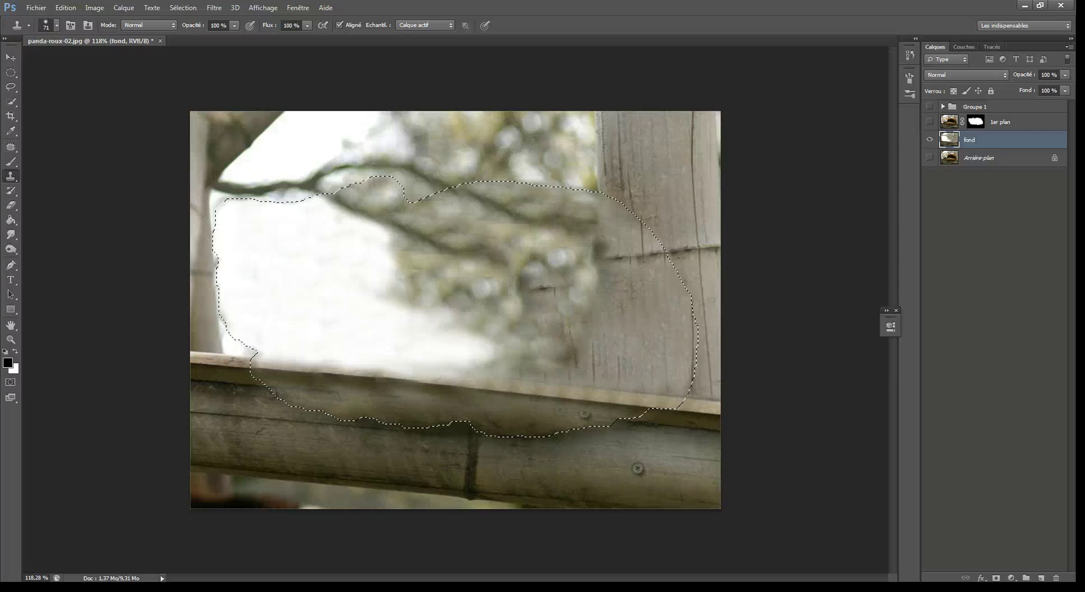
Clone the rail's shadowed wood along its underside, and clone foliage along the post's inner edge down to the rail.
alt+click(201, 391)
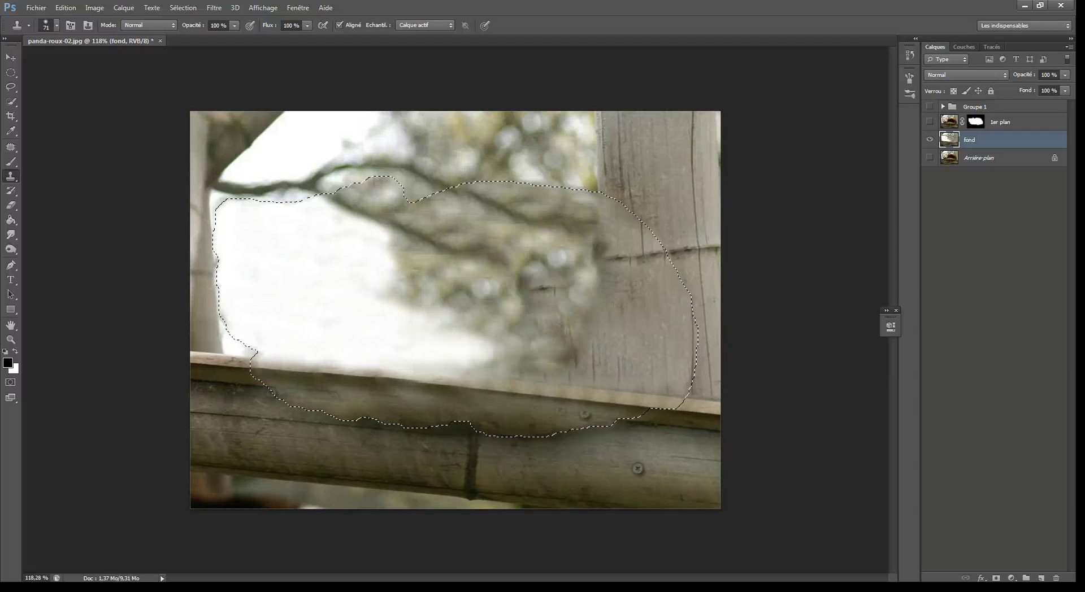
drag(257, 380, 403, 397)
mouse_move(328, 382)
mouse_down()
mouse_move(667, 429)
mouse_move(500, 405)
mouse_move(560, 428)
mouse_move(544, 408)
mouse_move(497, 404)
mouse_move(562, 436)
mouse_move(452, 400)
mouse_move(513, 409)
mouse_move(330, 387)
mouse_move(410, 412)
mouse_move(432, 401)
mouse_move(364, 389)
mouse_up()
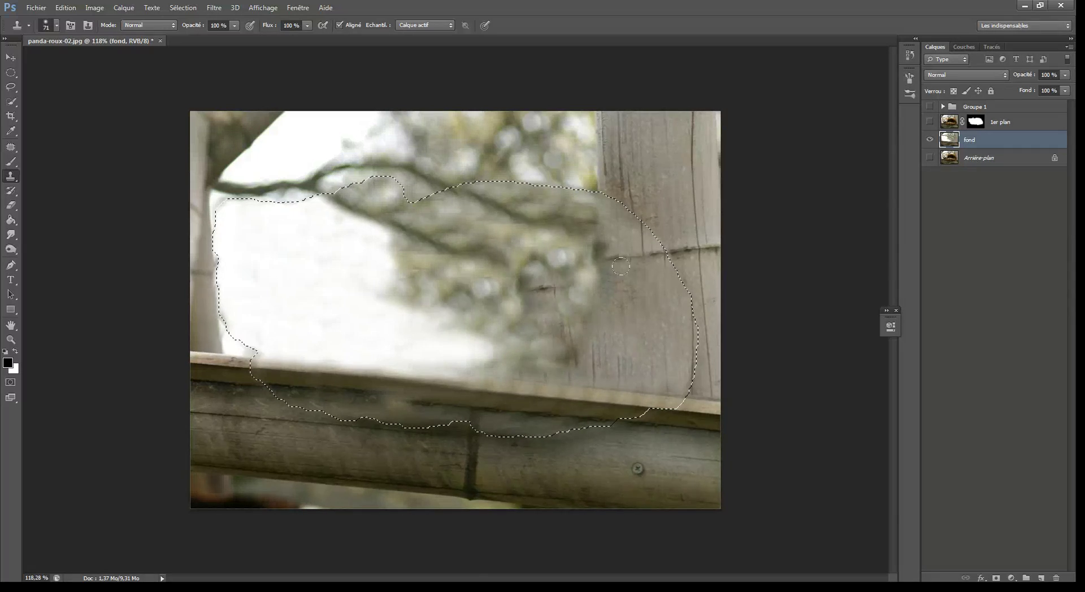
mouse_move(596, 289)
mouse_down()
mouse_move(601, 272)
mouse_move(606, 286)
mouse_move(596, 289)
mouse_move(595, 266)
mouse_move(590, 316)
mouse_up()
alt+click(594, 147)
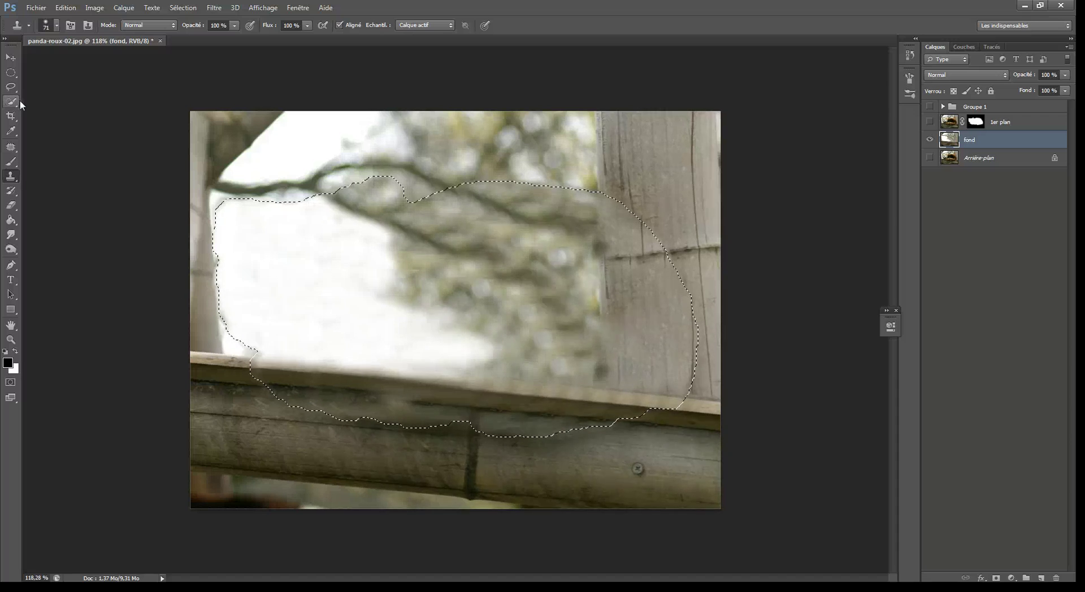
Remove the blemishes from the rail's light upper edge near the post with the content-aware Spot Healing Brush.
click(7, 150)
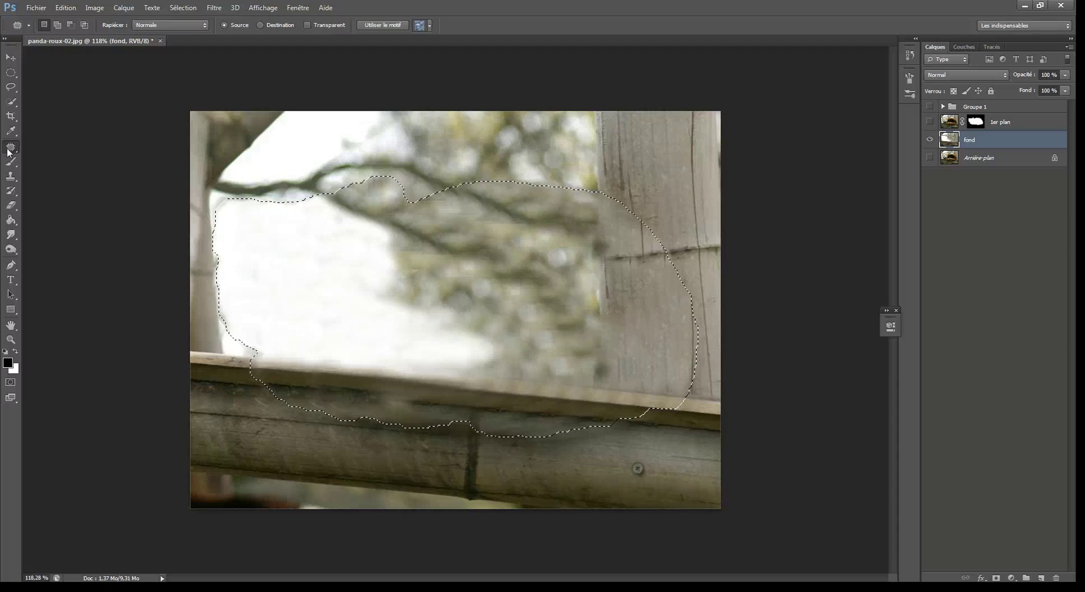
right_click(12, 148)
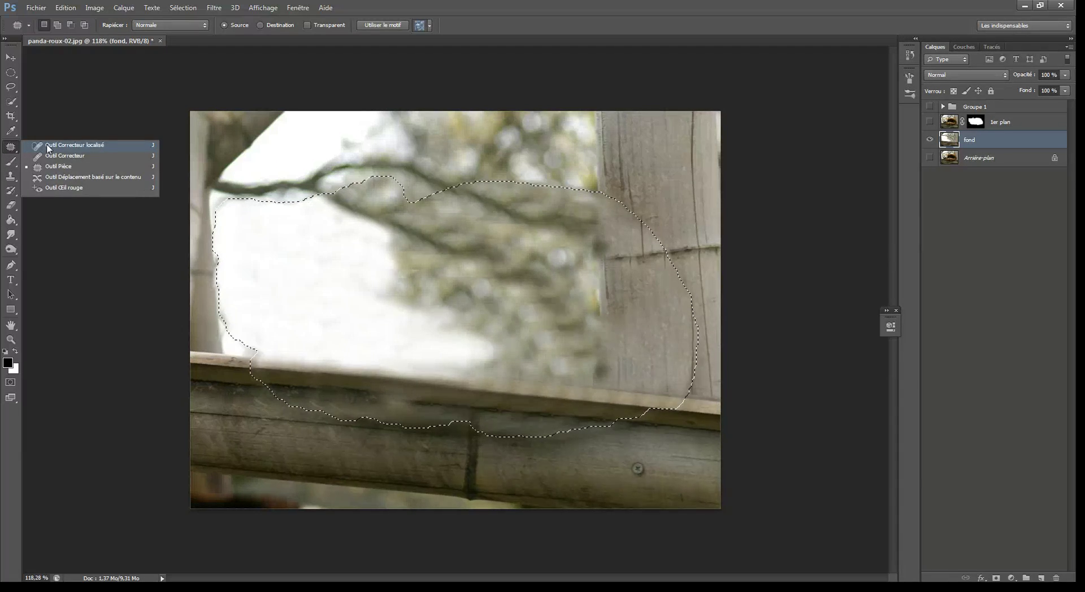
click(50, 145)
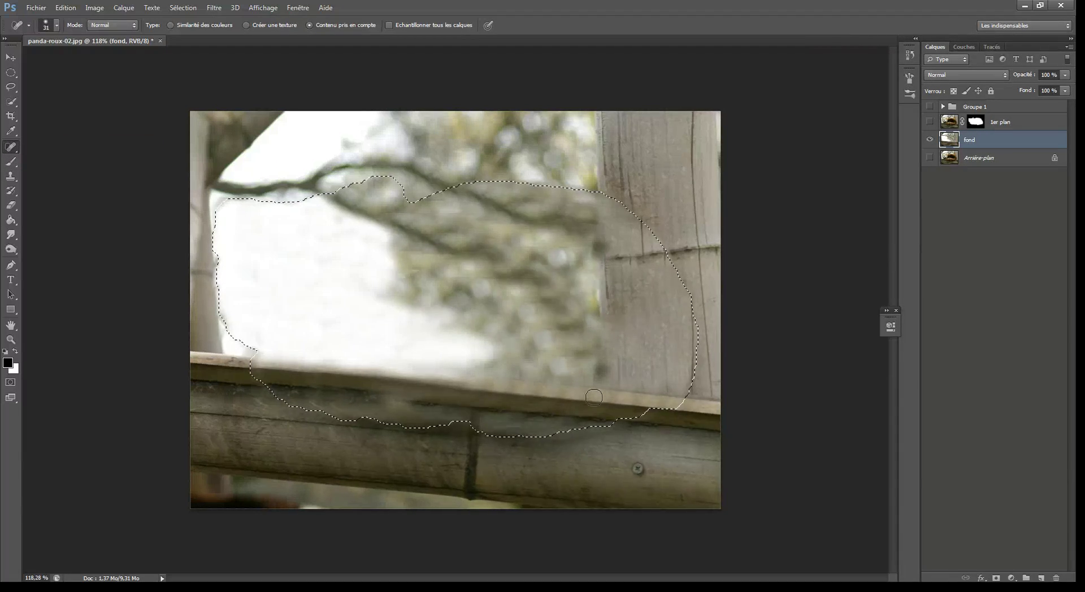
drag(568, 395, 568, 396)
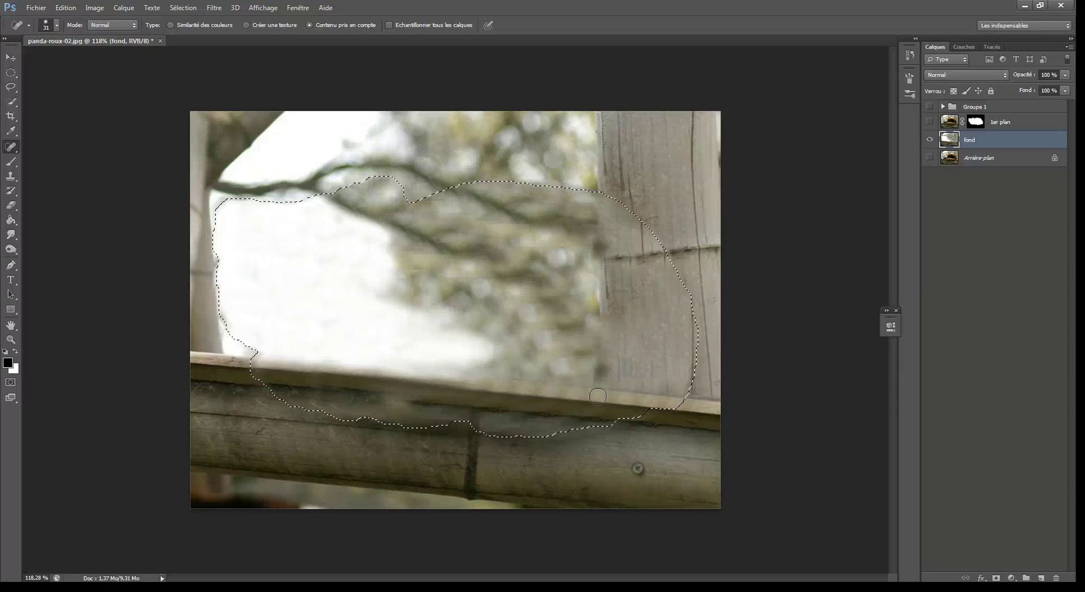
key(ctrl+plus)
scroll(609, 400, up, 4)
alt+right_click(600, 428)
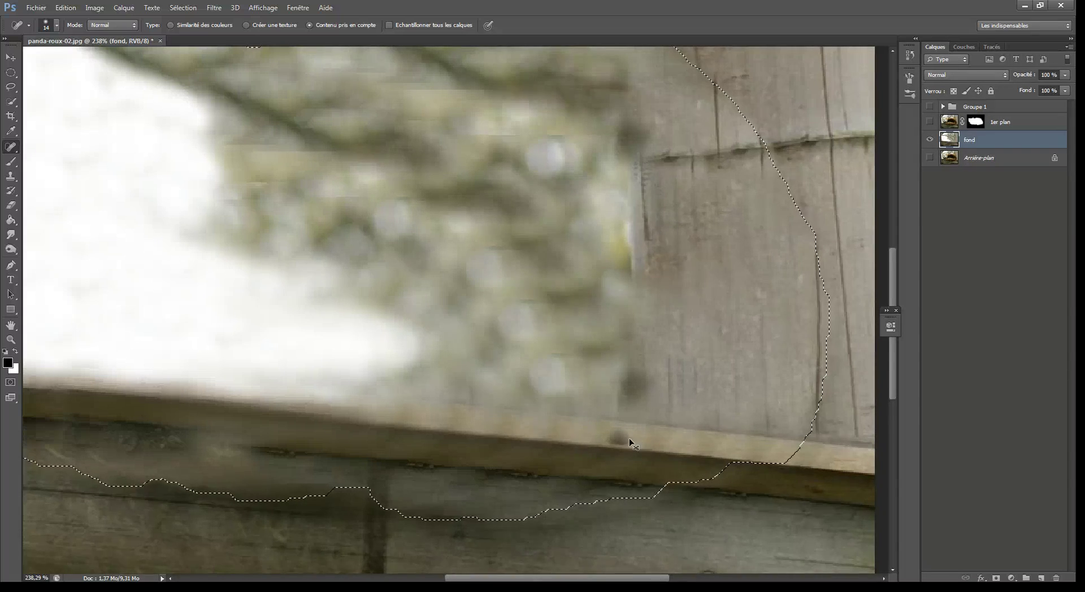
mouse_move(628, 433)
mouse_down()
mouse_move(598, 431)
mouse_move(664, 440)
mouse_up()
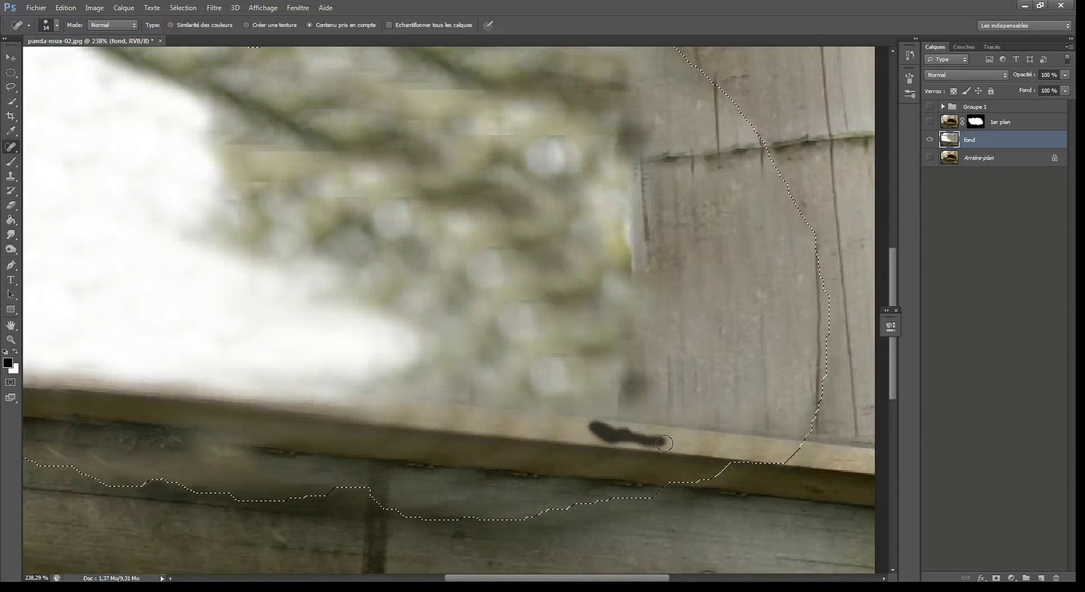
drag(735, 449, 681, 445)
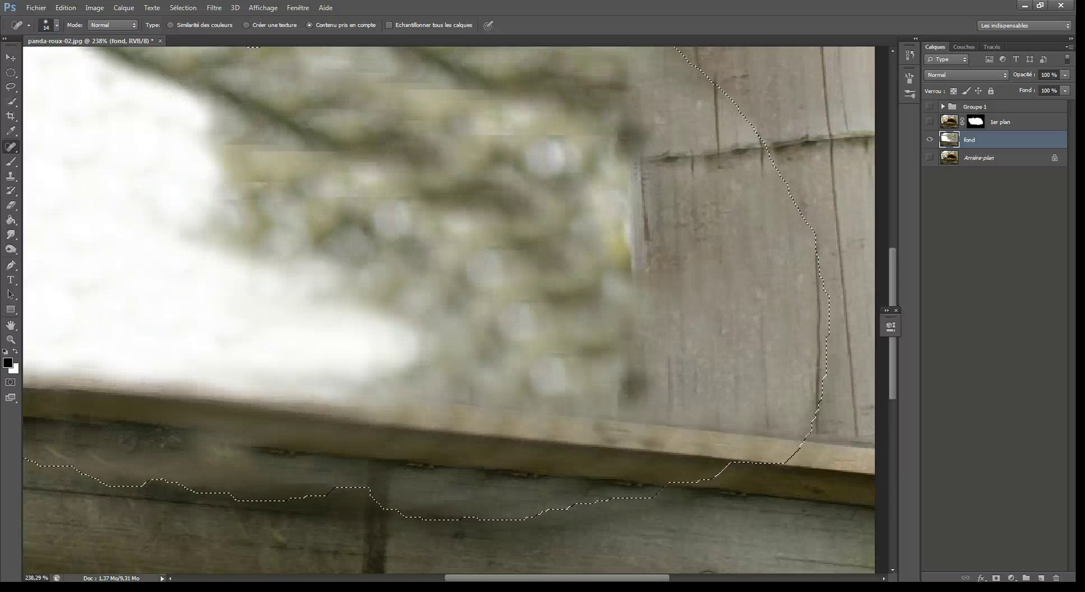
Smooth the hard cloning seams in the blurred foliage and branches with the Spot Healing Brush.
drag(277, 195, 248, 170)
mouse_move(325, 145)
mouse_down()
mouse_move(270, 157)
mouse_move(234, 145)
mouse_up()
drag(576, 122, 495, 130)
mouse_move(486, 90)
mouse_down()
mouse_move(360, 85)
mouse_move(349, 65)
mouse_up()
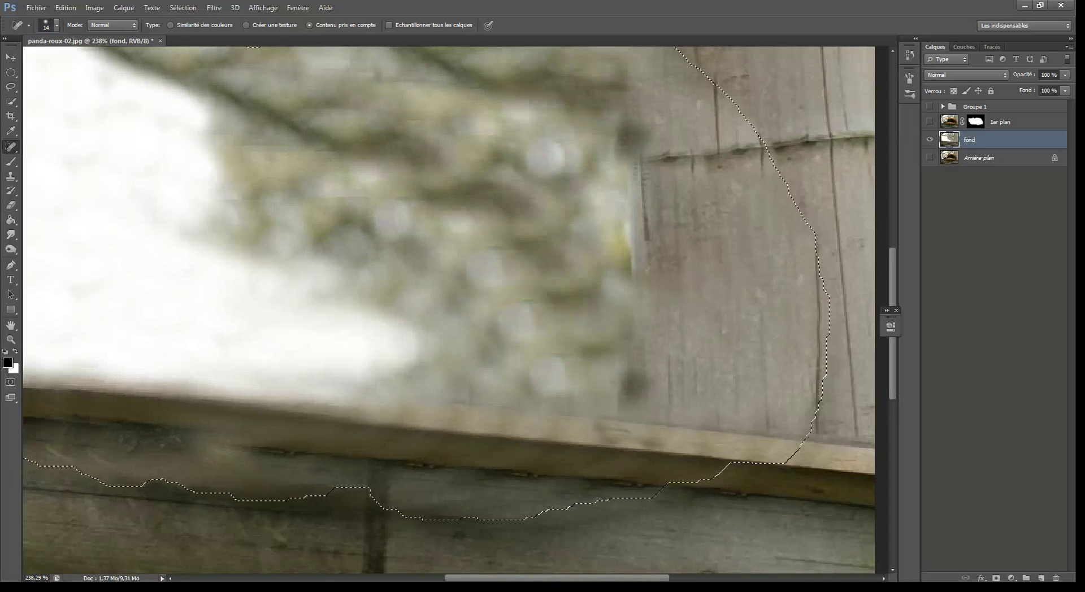
Heal the repeated light spots in the blurred foliage with a slightly larger Spot Healing Brush.
mouse_move(532, 232)
mouse_down()
mouse_move(520, 282)
mouse_move(588, 294)
mouse_move(545, 308)
mouse_up()
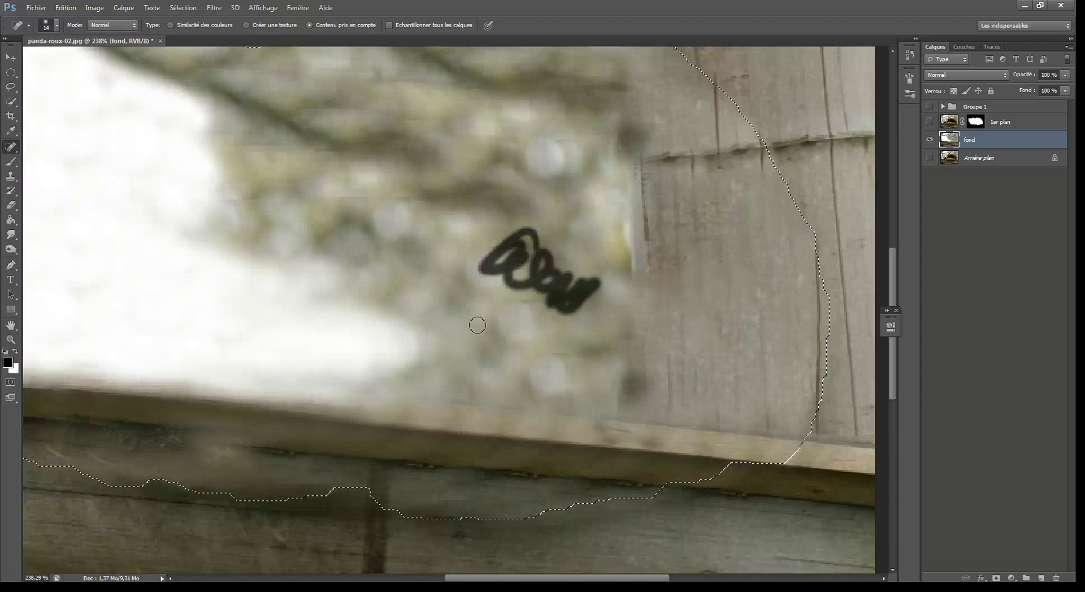
key(bracketright)
click(557, 358)
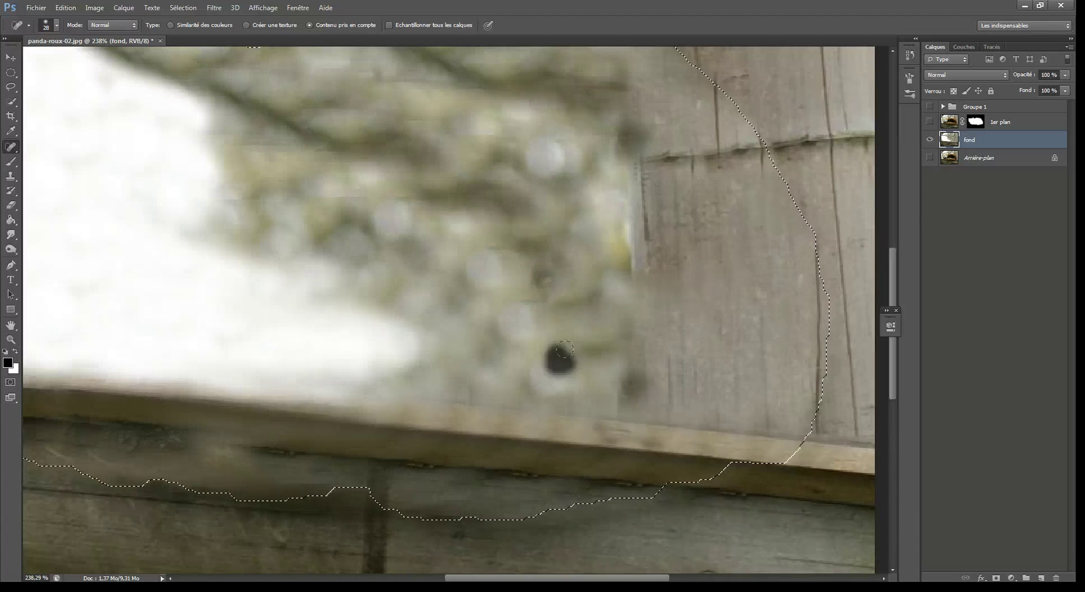
drag(554, 379, 543, 373)
mouse_move(484, 249)
mouse_down()
mouse_move(463, 270)
mouse_move(491, 262)
mouse_move(516, 319)
mouse_up()
click(520, 313)
click(383, 217)
drag(552, 143, 543, 155)
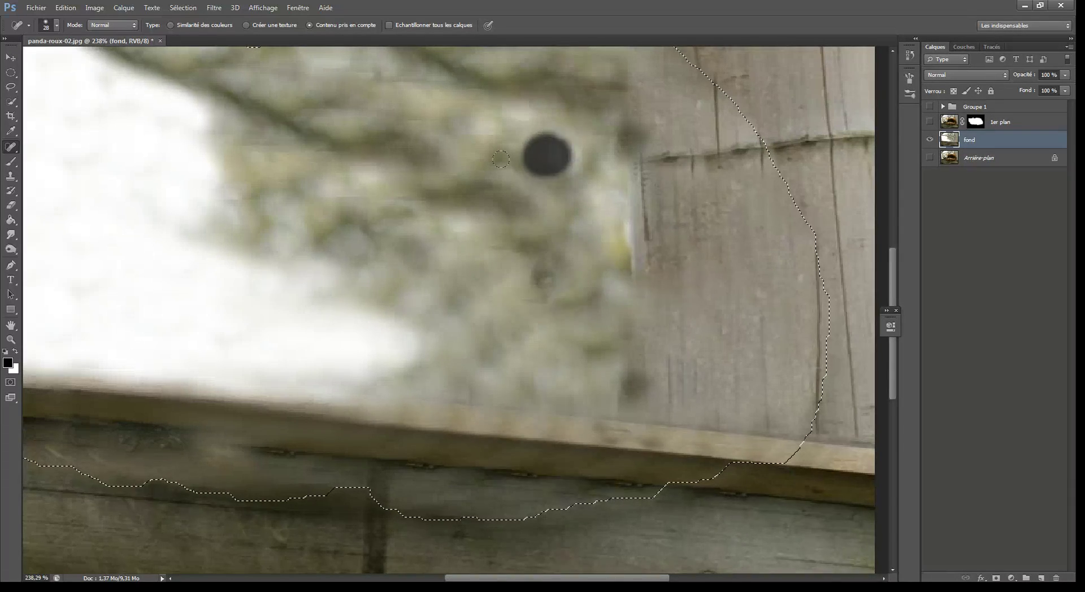
Heal the remaining blotches across the foliage and the dark smudges along the wooden post's inner edge.
mouse_move(447, 181)
mouse_down()
mouse_move(365, 183)
mouse_move(359, 206)
mouse_up()
drag(574, 274, 447, 176)
drag(572, 179, 551, 199)
drag(586, 131, 595, 147)
drag(648, 118, 647, 136)
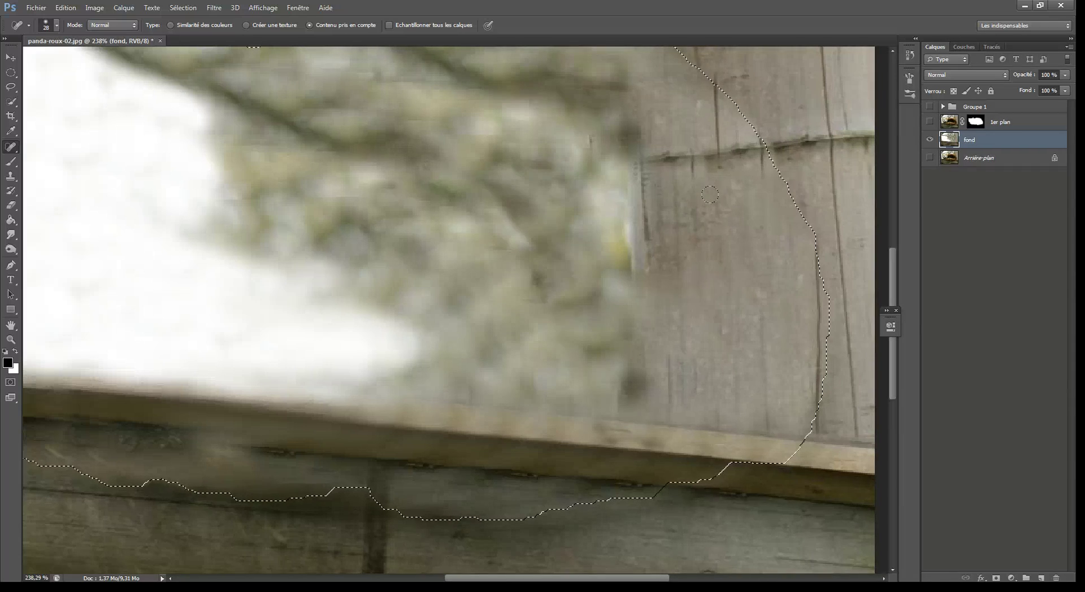
drag(608, 370, 624, 392)
mouse_move(553, 305)
mouse_down()
mouse_move(524, 273)
mouse_move(537, 267)
mouse_move(478, 204)
mouse_up()
Spot-heal two marks on the rail's light upper edge below the foliage with a 15 px brush.
alt+right_click(559, 419)
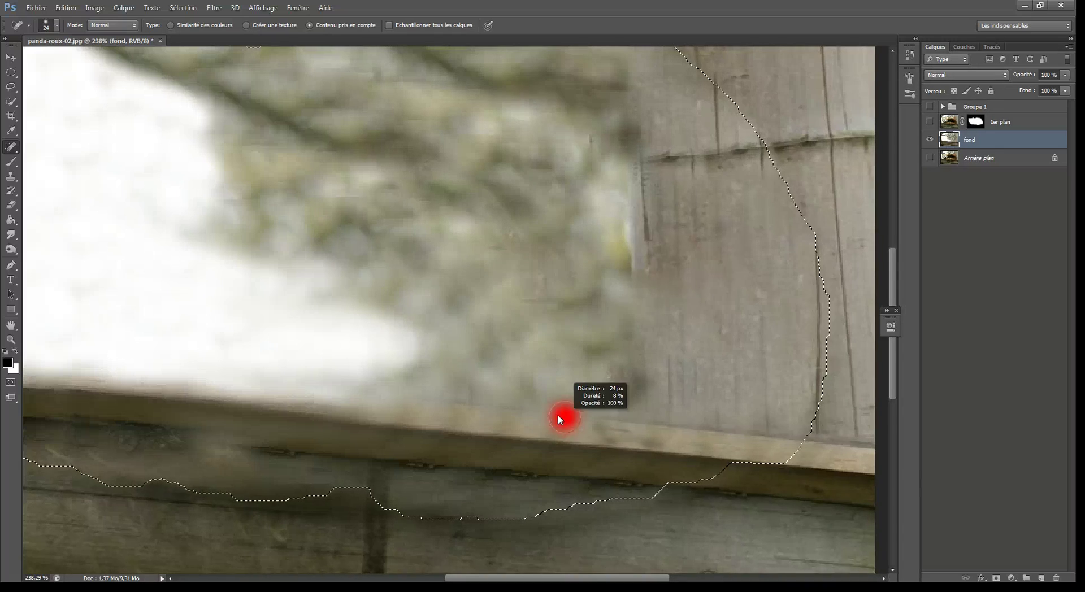
click(547, 431)
click(498, 424)
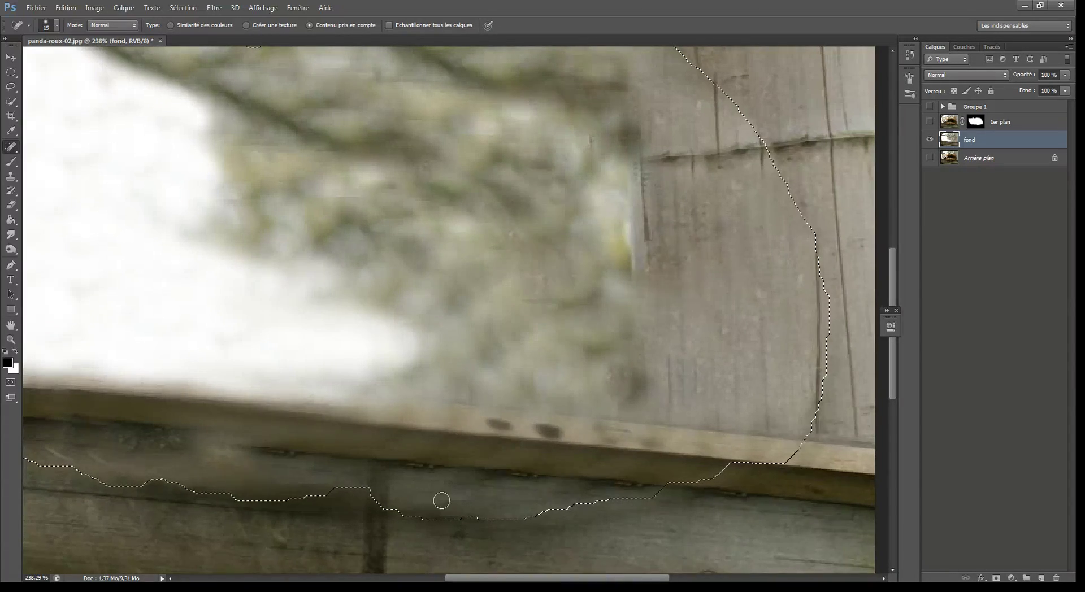
Patch the existing selected background area from a slightly offset source with the Patch tool, and deselect it.
right_click(11, 148)
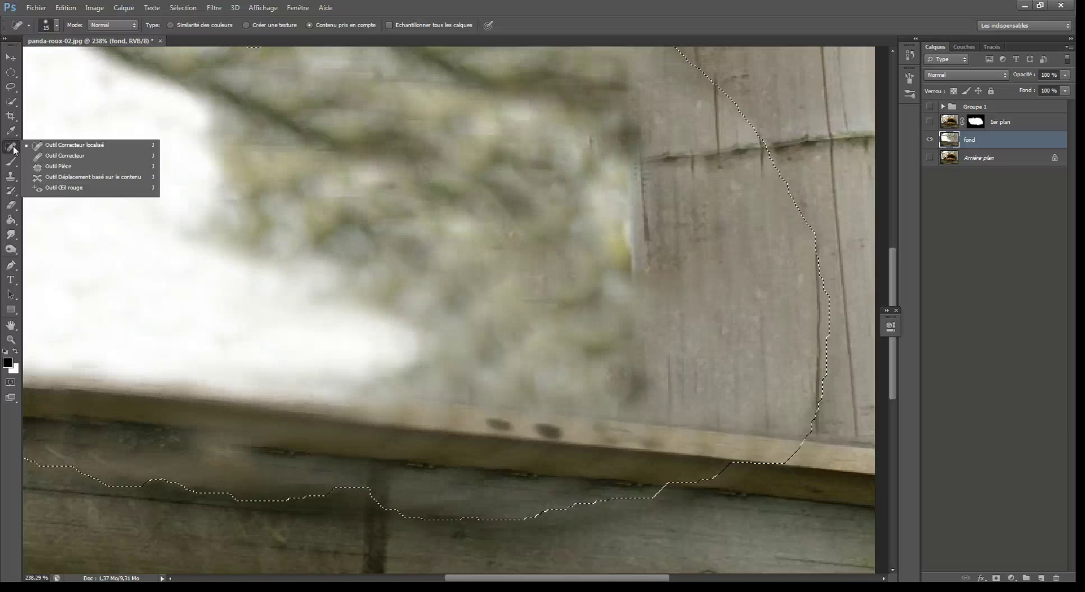
click(54, 166)
mouse_move(552, 412)
mouse_down()
mouse_move(448, 417)
mouse_move(501, 419)
mouse_move(493, 411)
mouse_up()
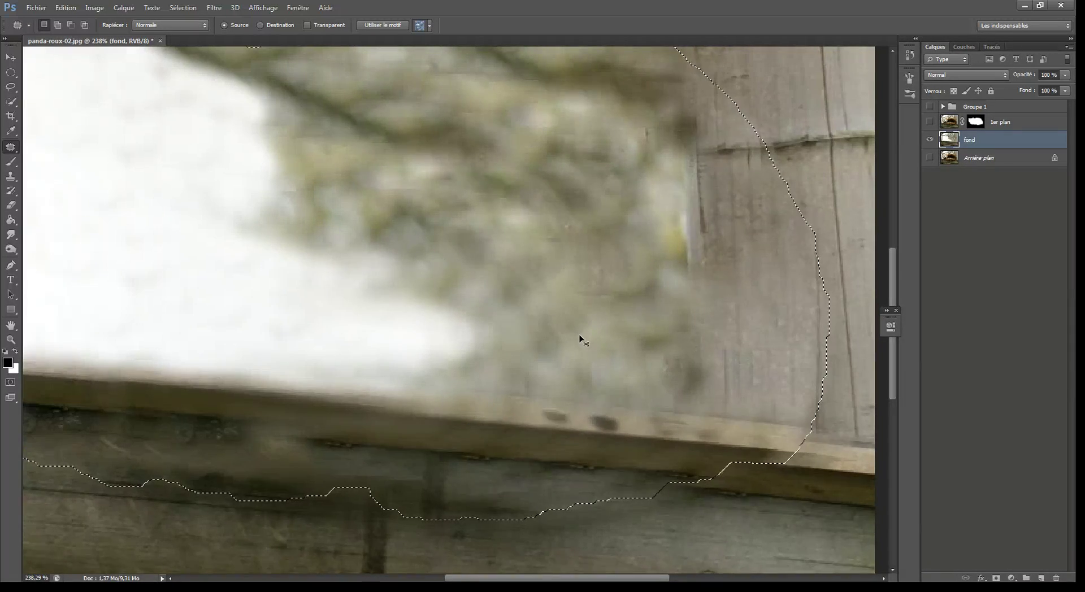
key(ctrl+d)
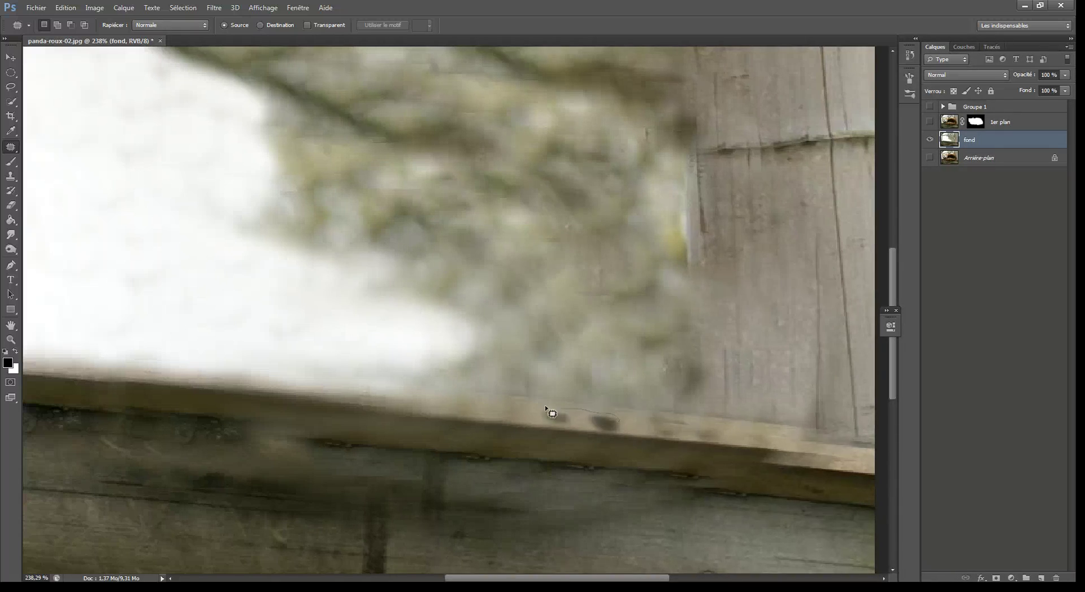
Patch the dark spots and uneven wood on the rail below the foliage, and clear the selection.
mouse_move(588, 463)
mouse_down()
mouse_move(612, 447)
mouse_move(620, 422)
mouse_move(750, 462)
mouse_move(854, 470)
mouse_move(812, 479)
mouse_move(816, 487)
mouse_move(704, 451)
mouse_move(720, 435)
mouse_move(669, 452)
mouse_move(211, 433)
mouse_move(191, 381)
mouse_move(181, 424)
mouse_up()
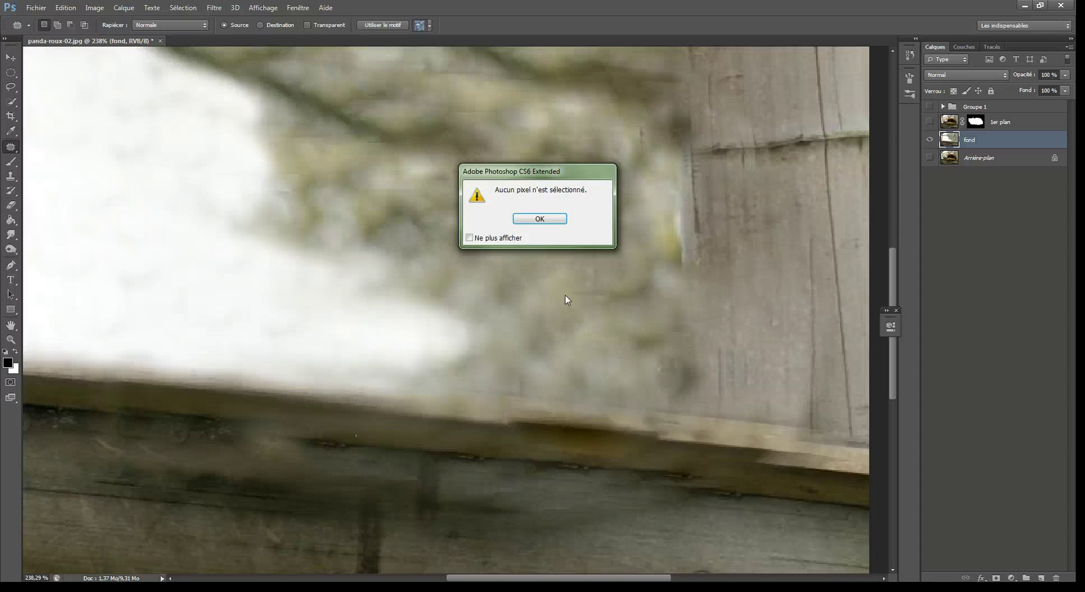
click(539, 220)
mouse_move(595, 472)
mouse_down()
mouse_move(612, 459)
mouse_move(581, 515)
mouse_up()
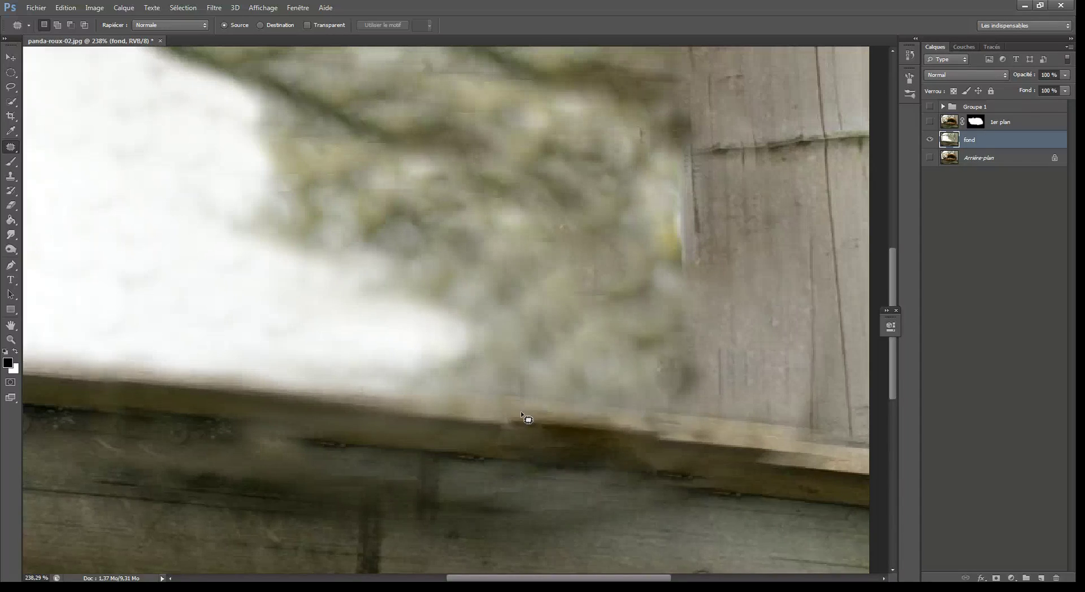
mouse_move(624, 427)
mouse_down()
mouse_move(571, 419)
mouse_move(724, 436)
mouse_move(673, 457)
mouse_up()
key(ctrl+d)
Patch the broken upper part of the wooden post's inner edge with intact post and foliage from above.
right_click(16, 149)
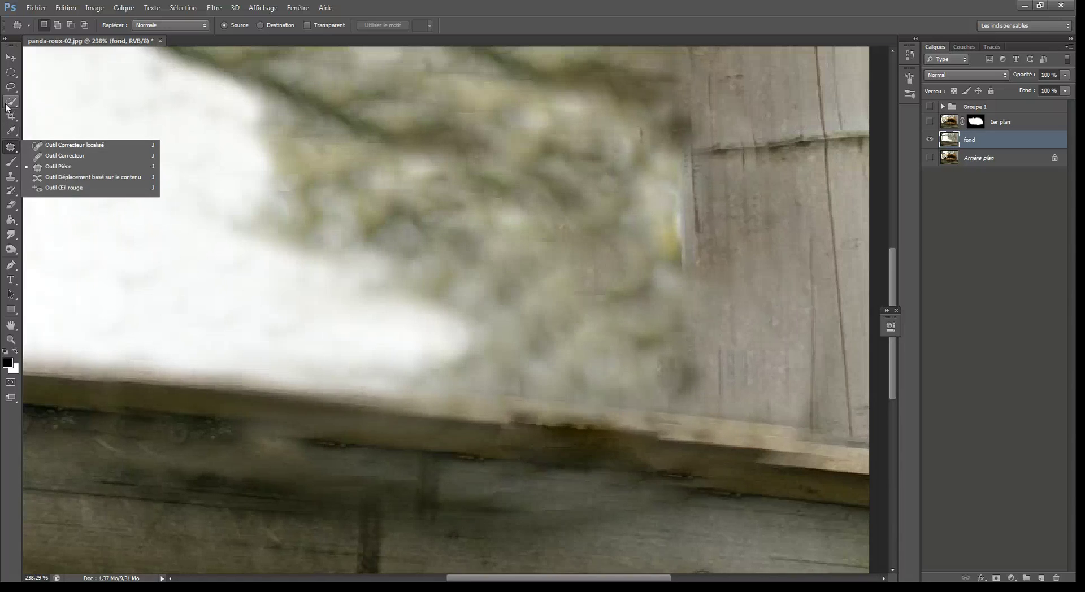
scroll(893, 291, up, 10)
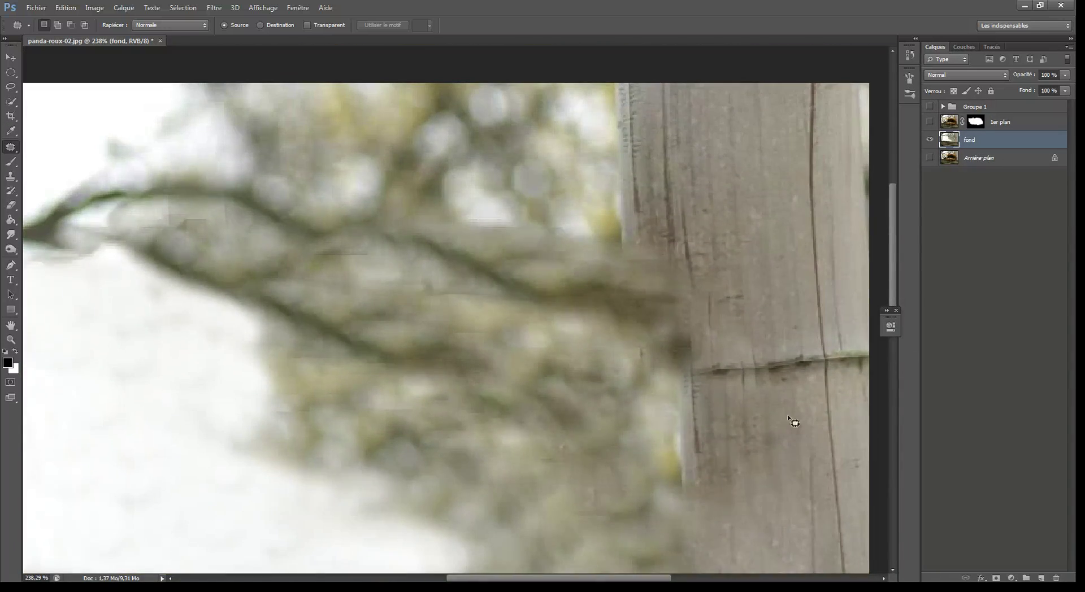
mouse_move(672, 239)
mouse_down()
mouse_move(637, 368)
mouse_move(777, 315)
mouse_move(675, 242)
mouse_up()
drag(676, 317, 670, 195)
click(585, 378)
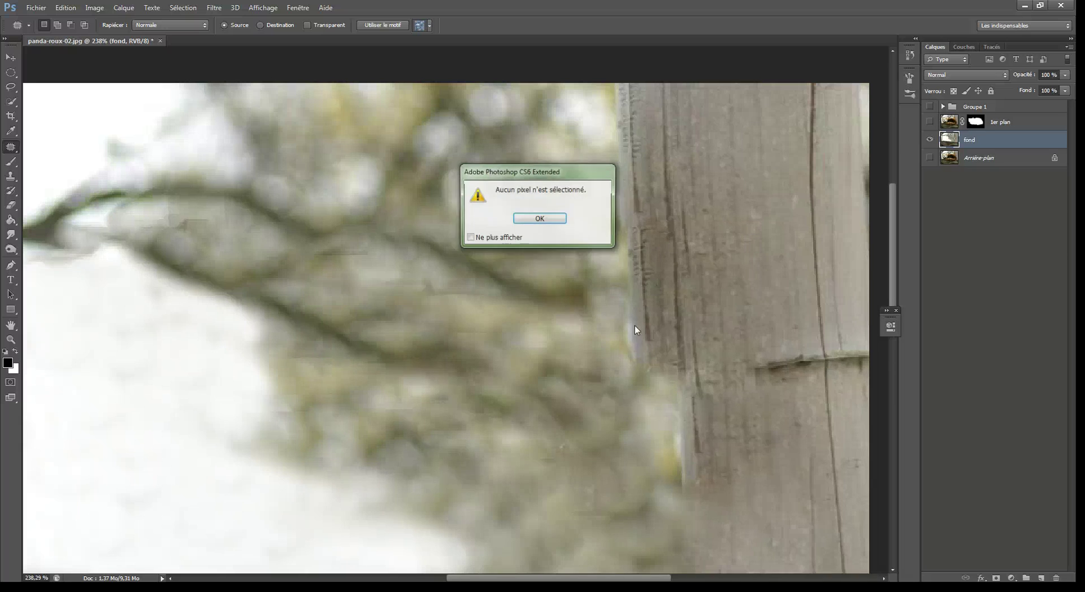
click(544, 222)
Extend the post's straight inner edge down to the rail by patching it from the clean section above.
scroll(733, 304, down, 5)
mouse_move(709, 245)
mouse_down()
mouse_move(629, 184)
mouse_move(561, 258)
mouse_move(580, 397)
mouse_move(637, 445)
mouse_up()
drag(767, 433, 770, 422)
mouse_move(698, 278)
mouse_down()
mouse_move(696, 310)
mouse_move(675, 91)
mouse_move(685, 87)
mouse_up()
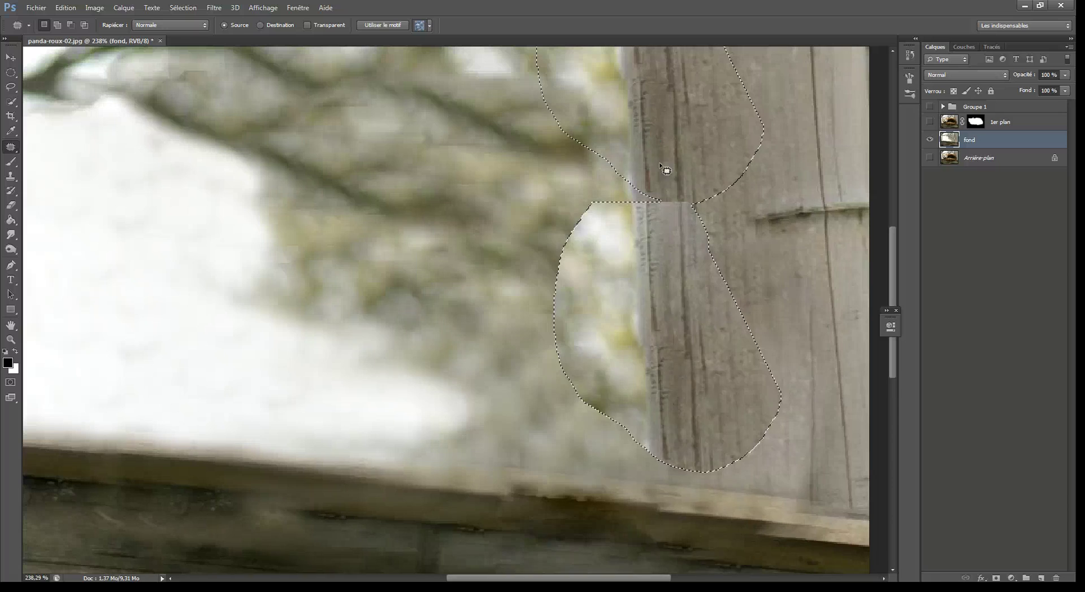
key(ctrl+d)
drag(706, 480, 690, 459)
key(ctrl+d)
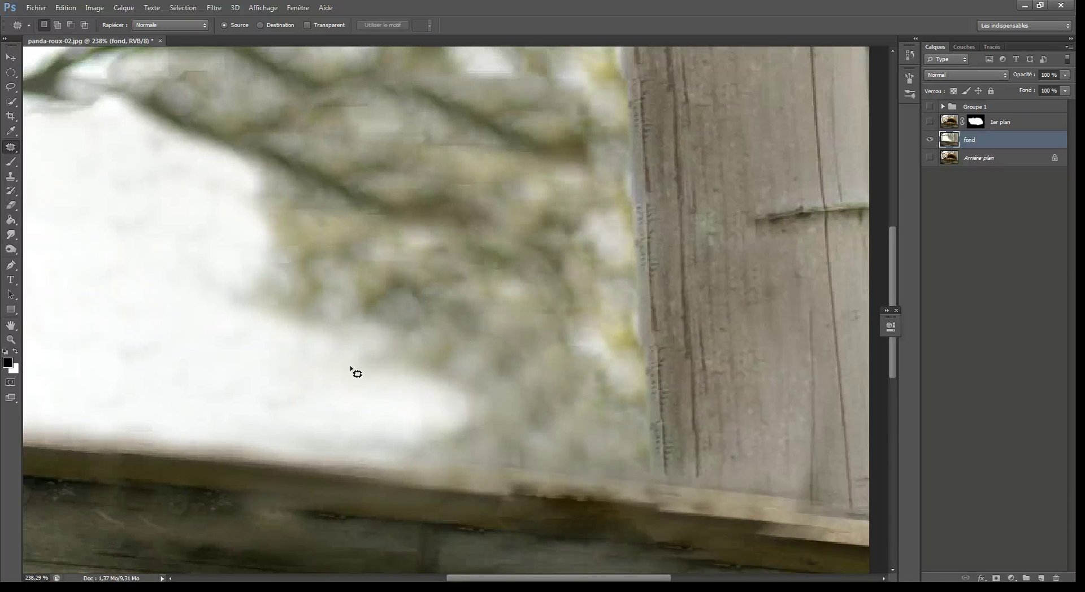
Patch the rail's upper edge below the white sky with wood from further along the rail.
mouse_move(194, 426)
mouse_down()
mouse_move(149, 455)
mouse_move(249, 443)
mouse_move(195, 417)
mouse_up()
drag(208, 461, 462, 481)
key(ctrl+d)
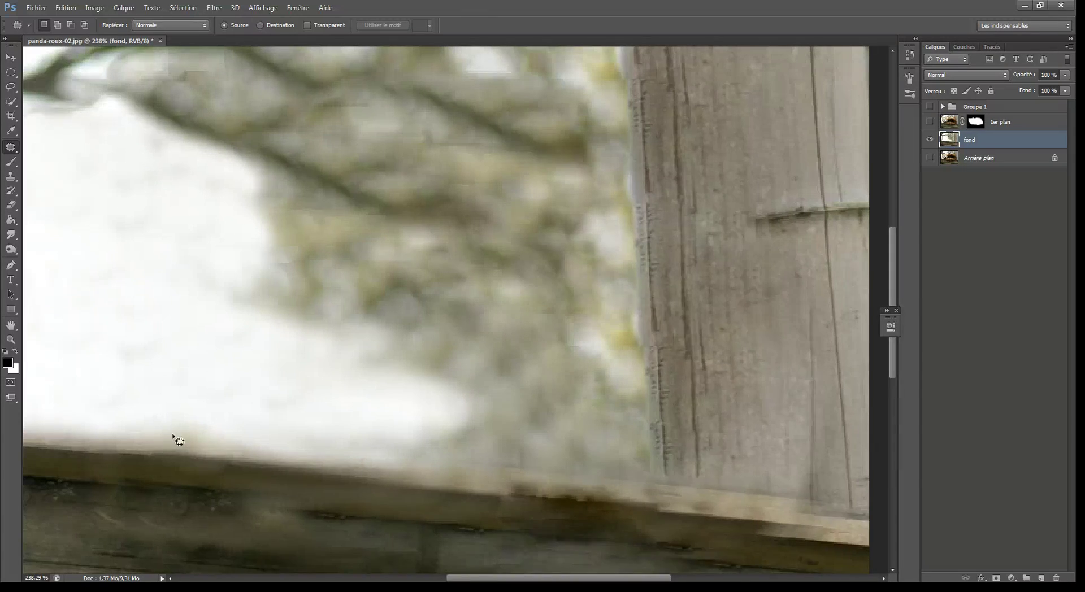
Try to patch a small rounded area of the rail's upper edge below the sky, and undo the patch.
mouse_move(287, 434)
mouse_down()
mouse_move(329, 454)
mouse_move(287, 429)
mouse_up()
mouse_move(260, 475)
mouse_down()
mouse_move(260, 530)
mouse_move(220, 525)
mouse_up()
key(ctrl+d)
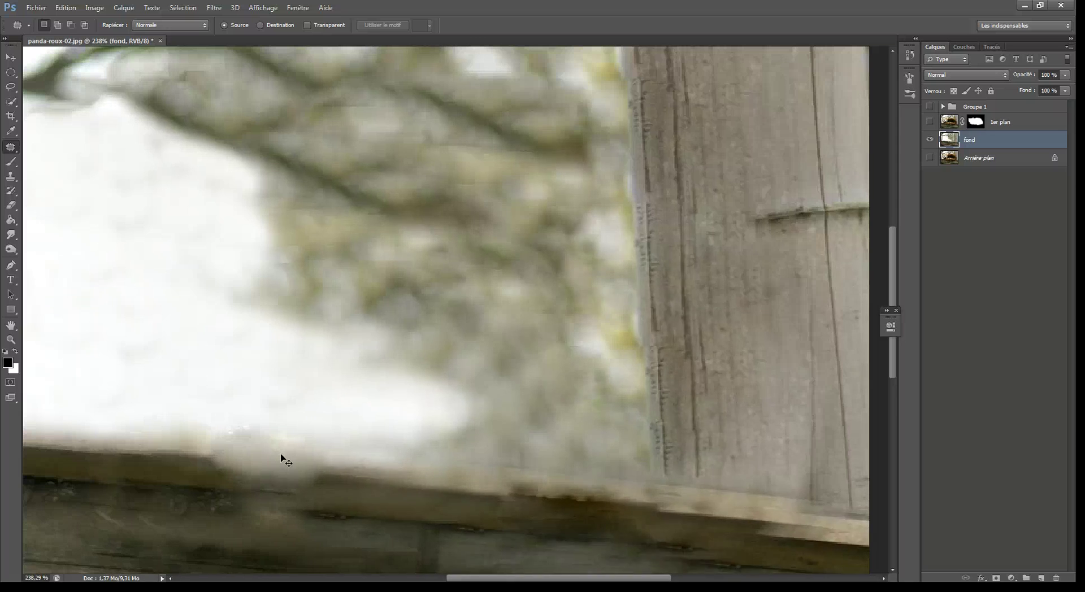
click(299, 422)
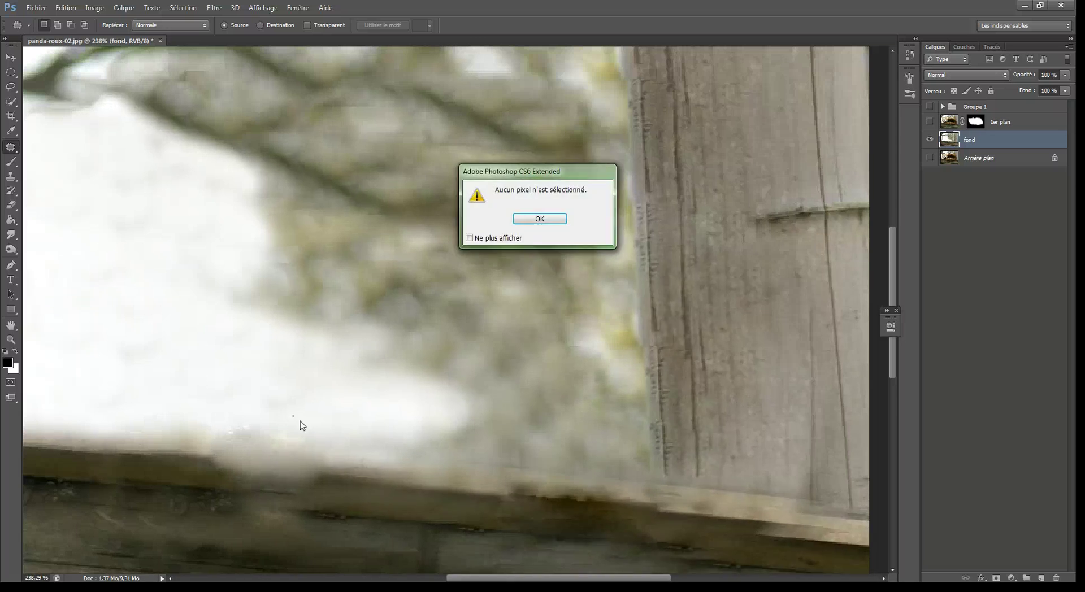
click(534, 220)
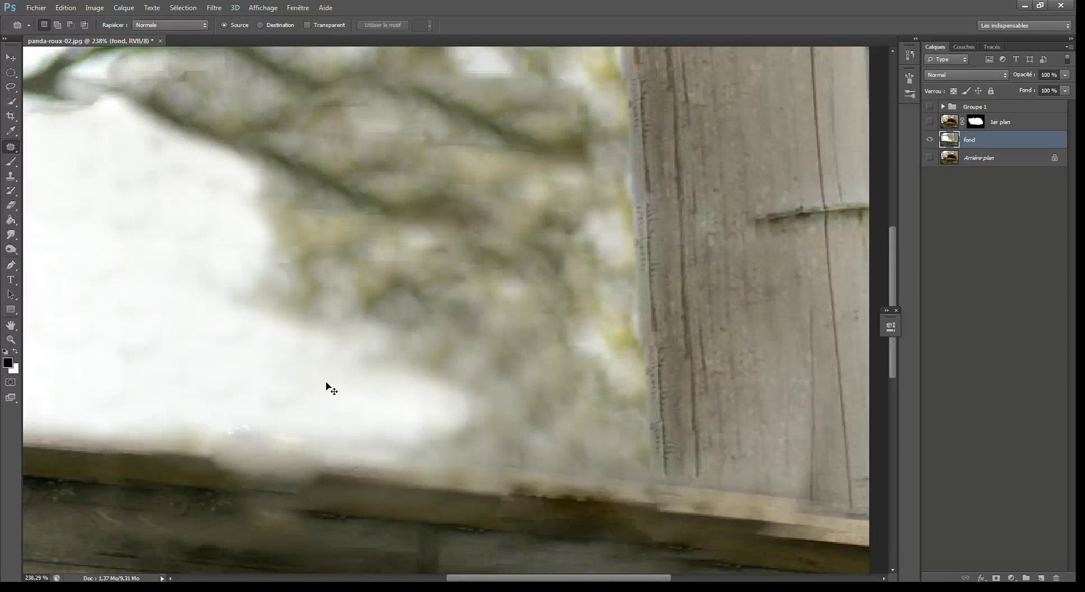
key(ctrl+shift+d)
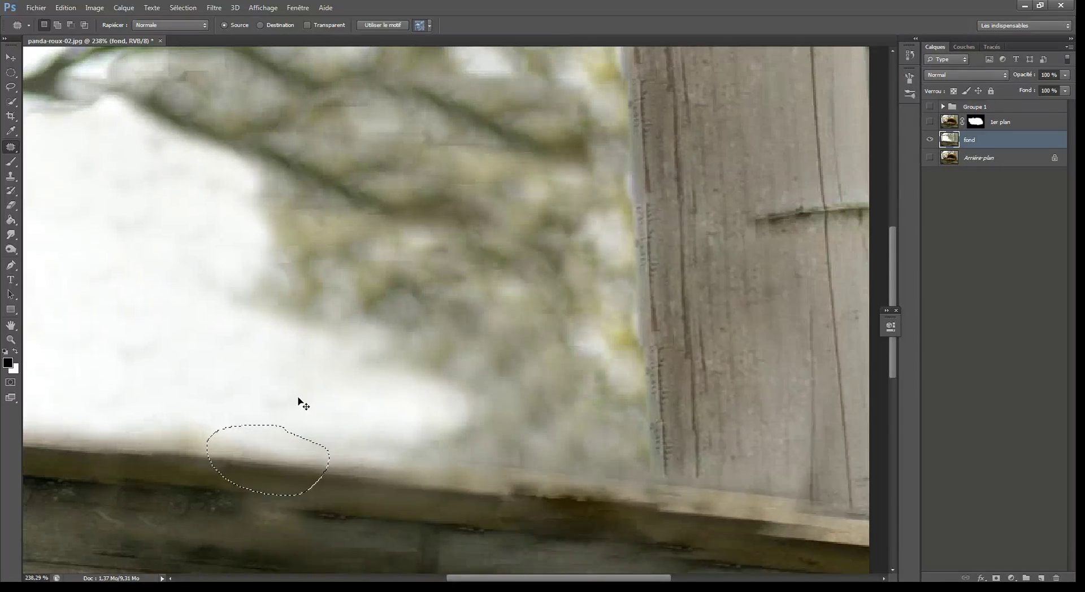
key(ctrl+d)
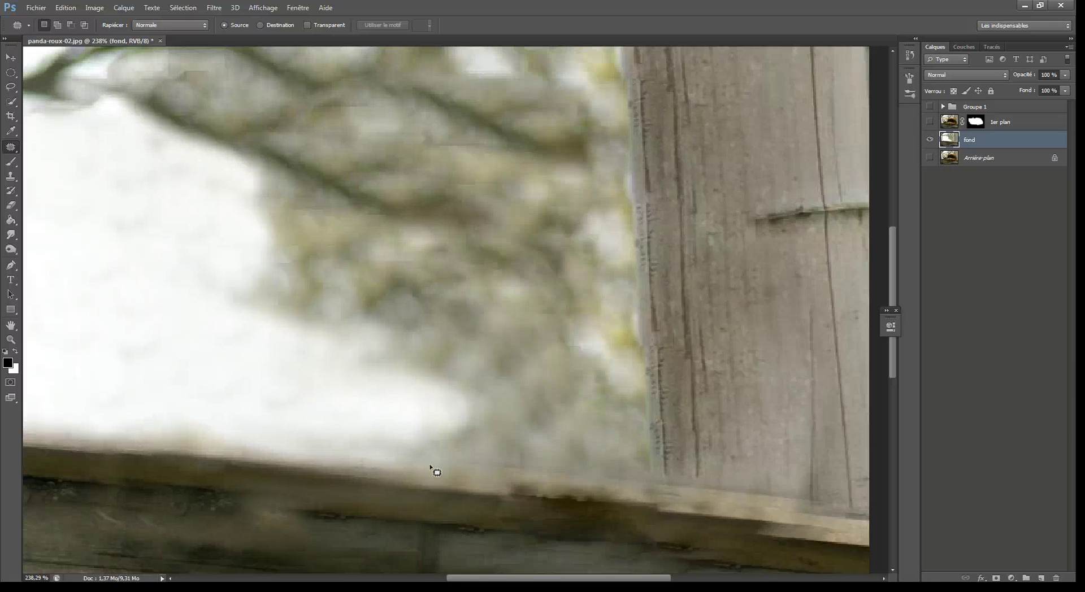
Clone white sky over the thin pale trunk beside the large one with the Clone Stamp, and undo the last stroke at the rail.
scroll(432, 473, down, 5)
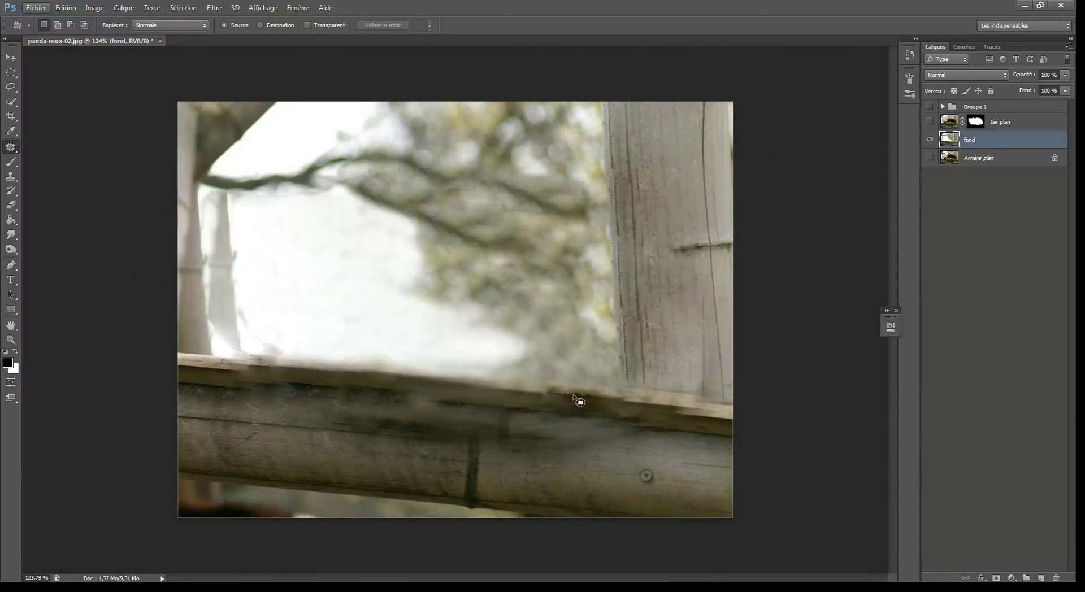
key(s)
key(alt+s)
key(Escape)
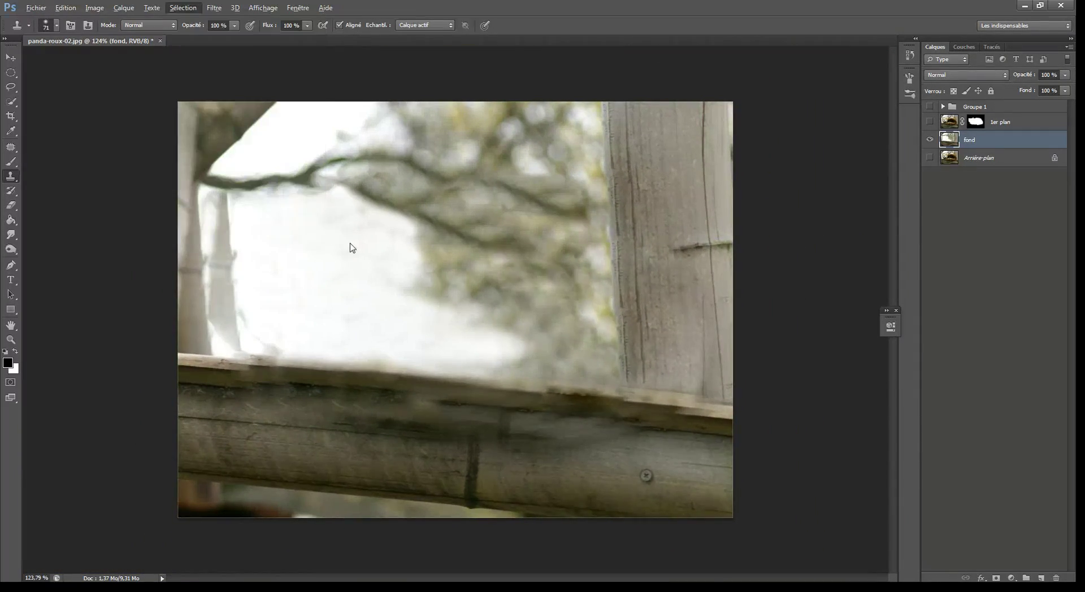
mouse_move(226, 206)
mouse_down()
mouse_move(223, 243)
mouse_move(207, 195)
mouse_move(225, 321)
mouse_move(254, 293)
mouse_move(234, 321)
mouse_move(274, 321)
mouse_move(288, 347)
mouse_up()
alt+click(281, 260)
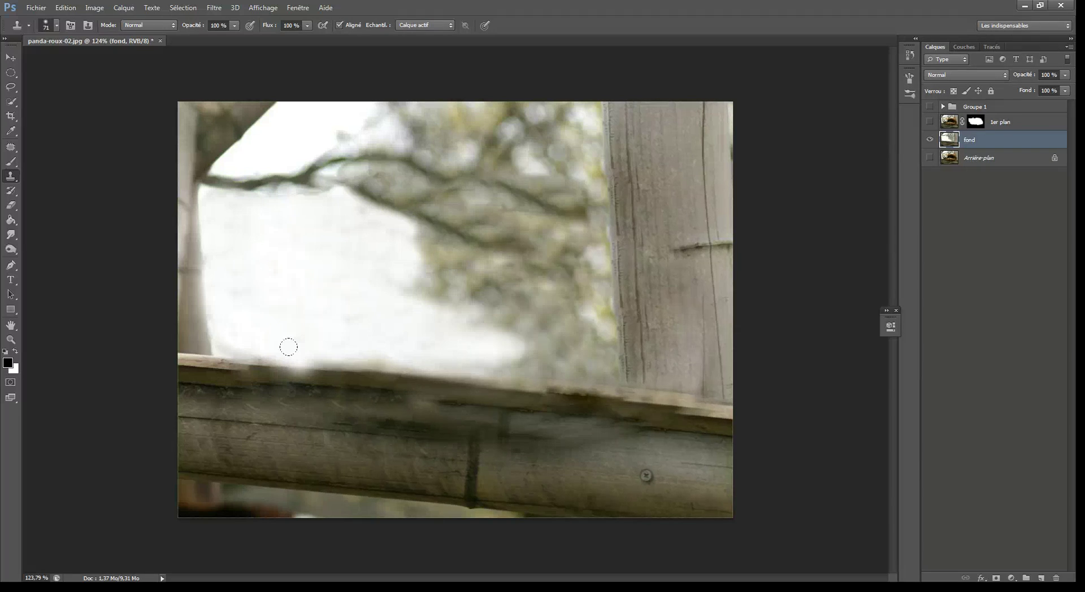
key(ctrl+z)
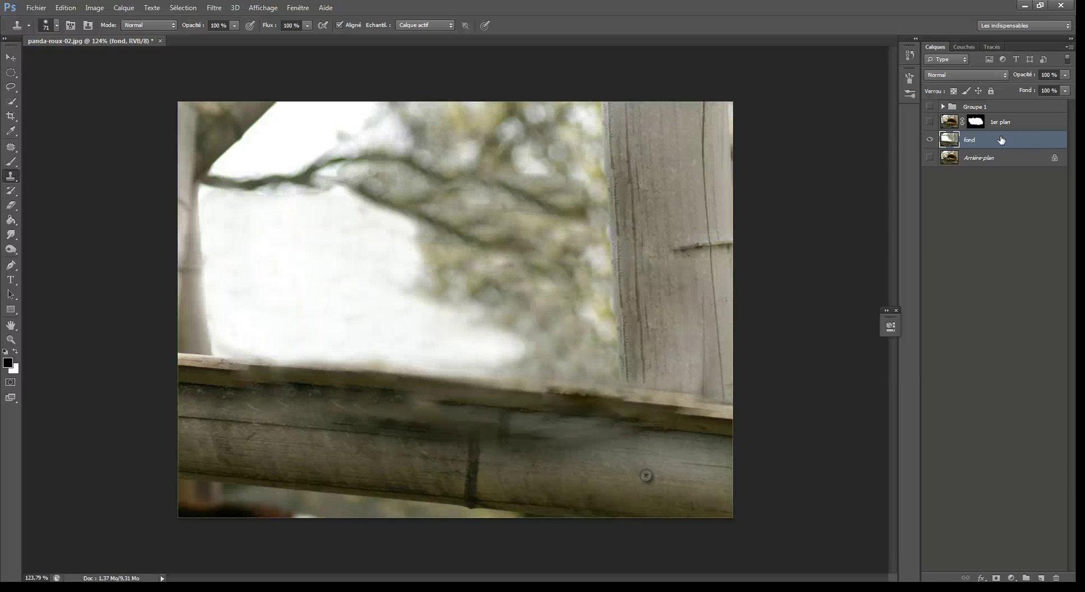
Show the 1er plan layer and paint black on its mask just above the panda's back with the Brush.
click(930, 122)
click(961, 124)
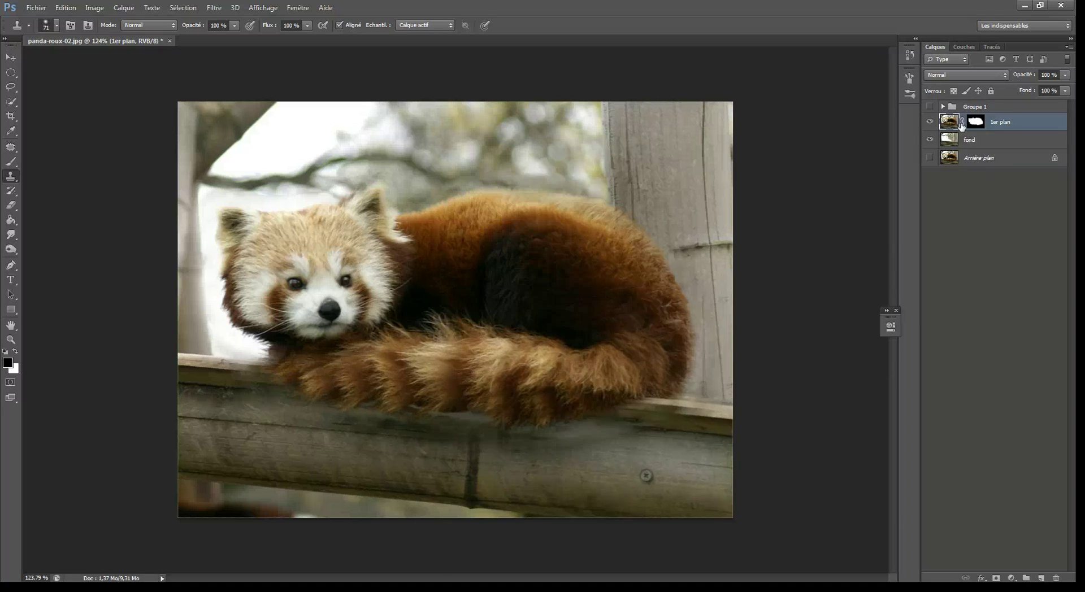
click(976, 122)
key(j)
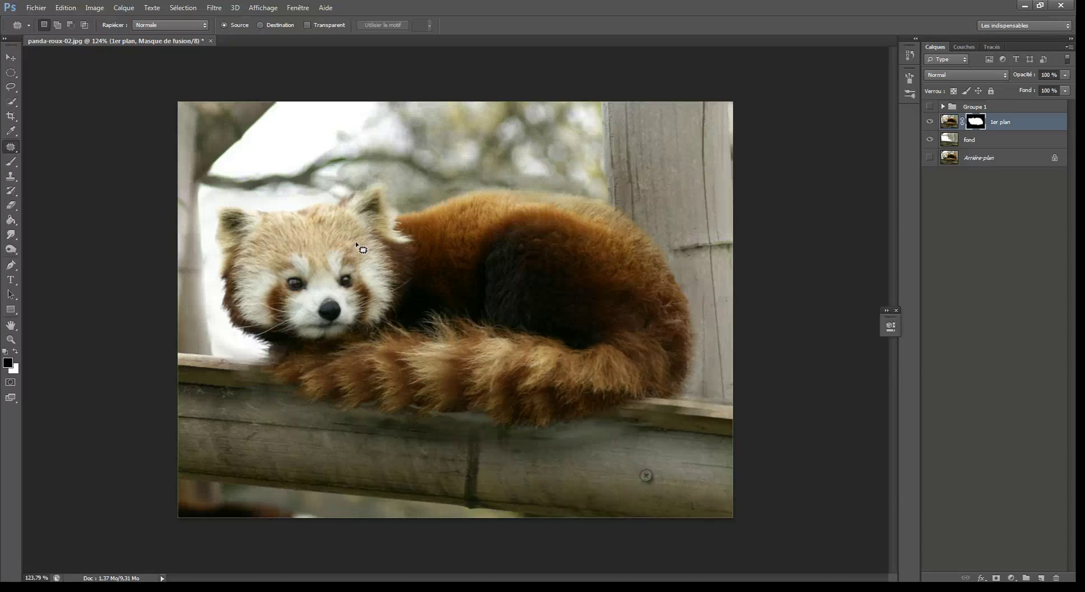
key(b)
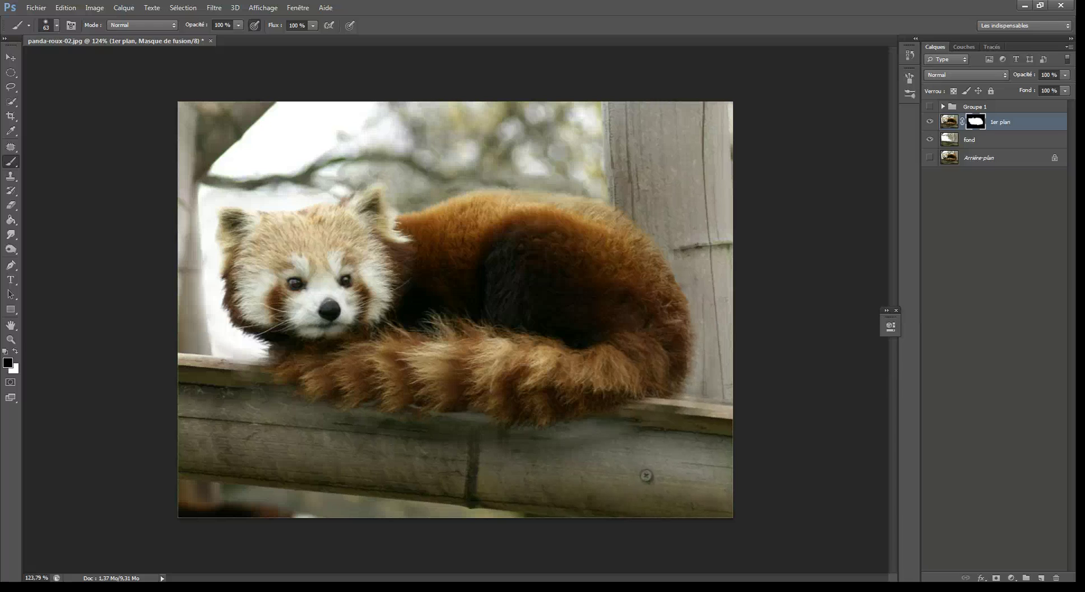
key(x)
key(x)
drag(557, 170, 518, 173)
Paint black over the grey residue along the lower mask outline in the mask-only view, and trim the back's upper edge in the normal view.
drag(975, 122, 982, 128)
alt+click(979, 126)
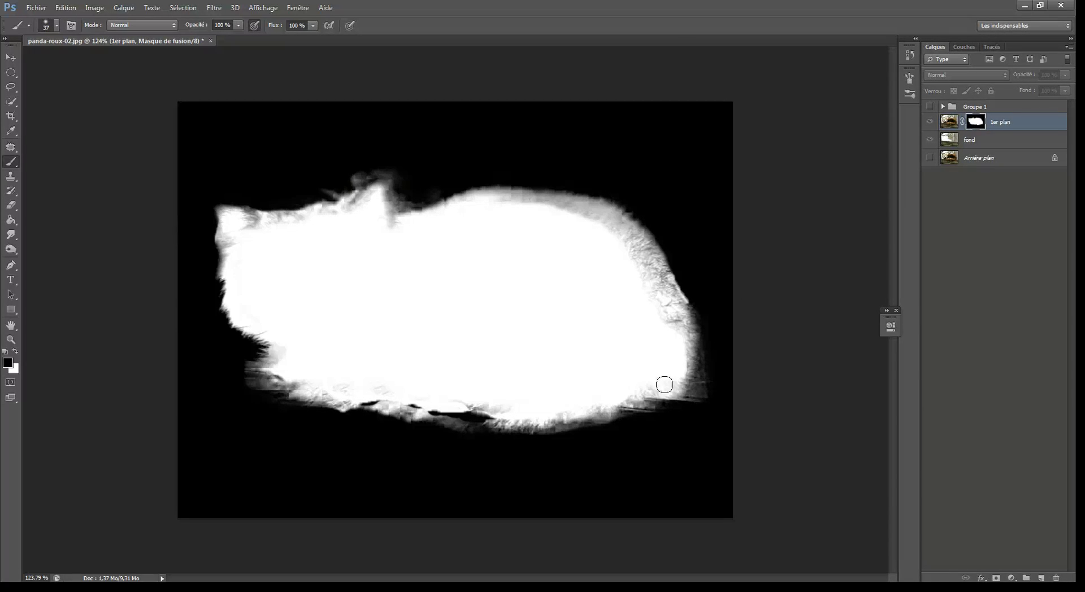
mouse_move(222, 370)
mouse_down()
mouse_move(242, 368)
mouse_move(218, 382)
mouse_move(300, 434)
mouse_up()
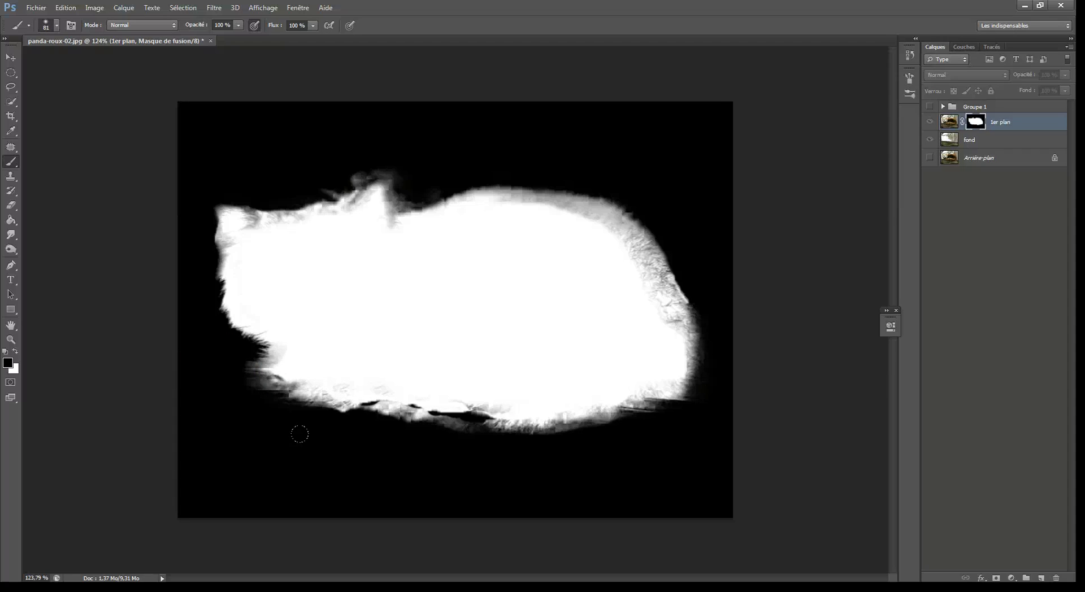
drag(458, 421, 421, 432)
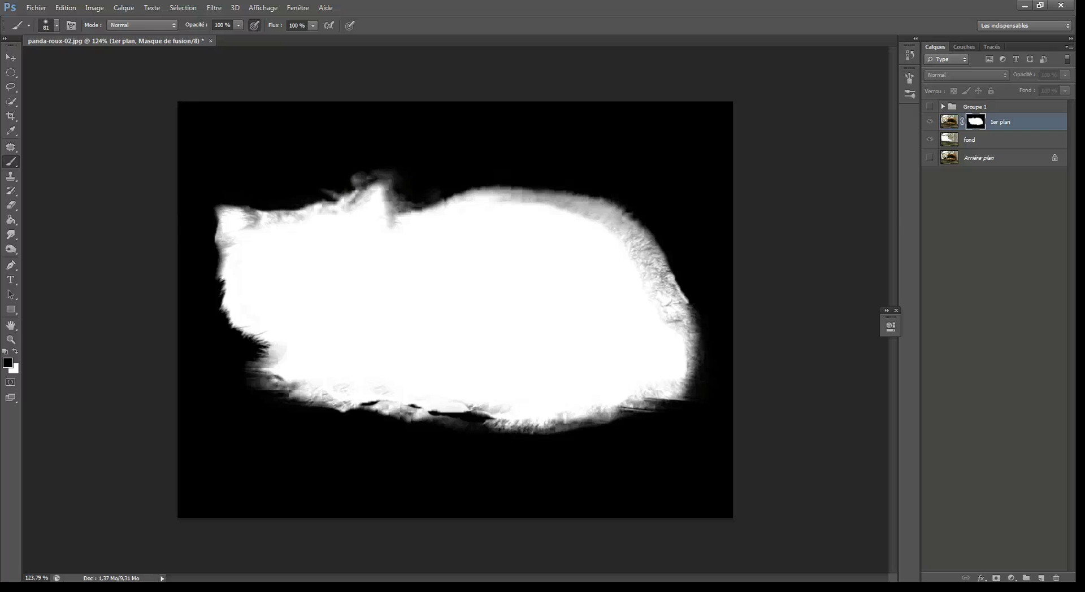
alt+click(977, 128)
drag(605, 178, 640, 197)
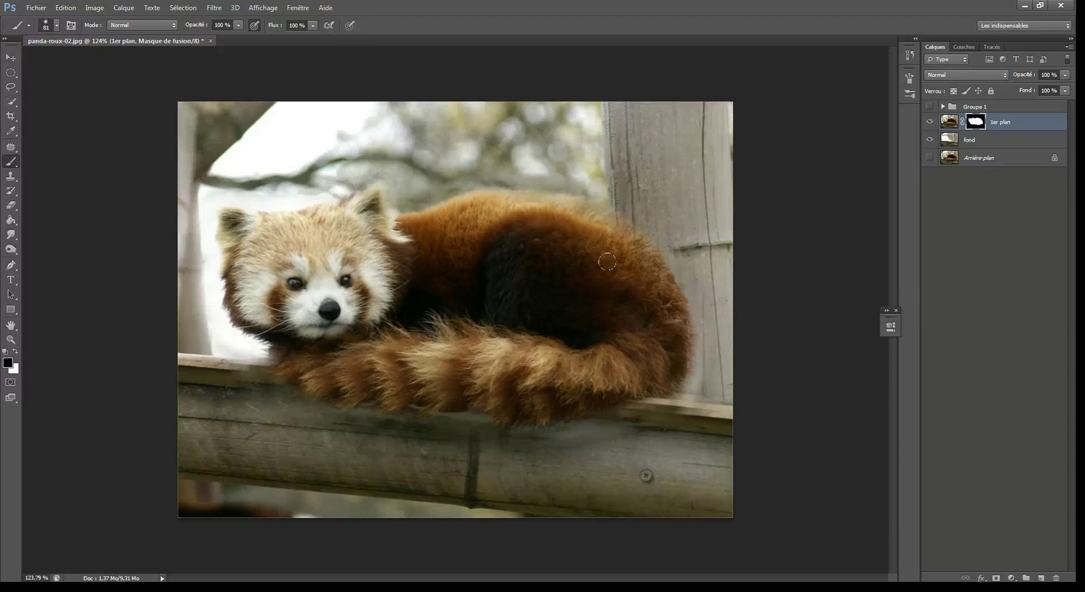
Move the cut-out panda slightly down and to the right over the rebuilt background.
key(v)
mouse_move(596, 282)
mouse_down()
mouse_move(591, 268)
mouse_move(653, 322)
mouse_up()
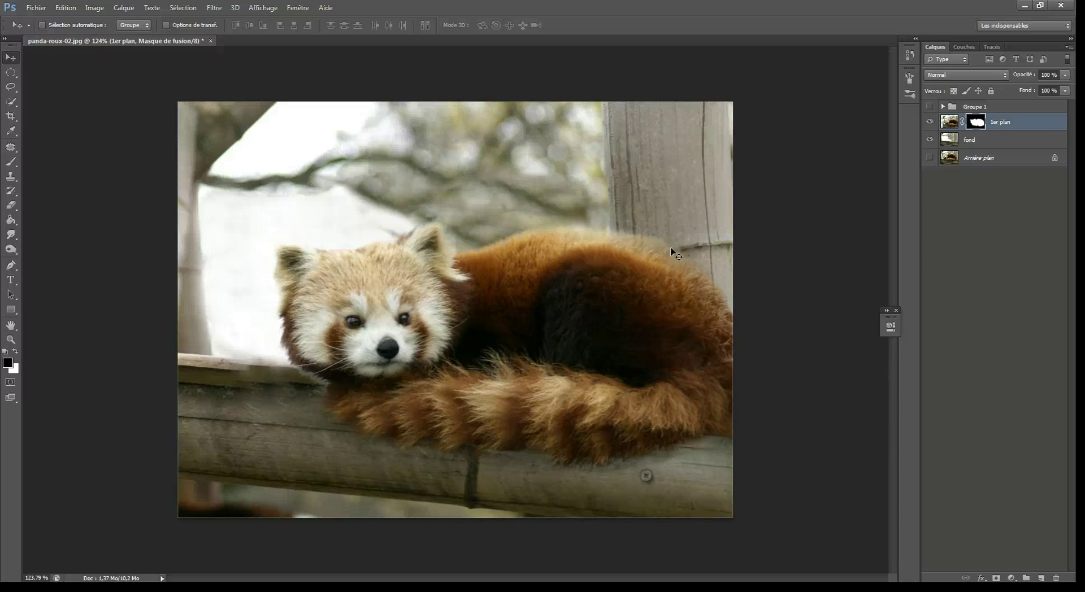
drag(629, 320, 582, 315)
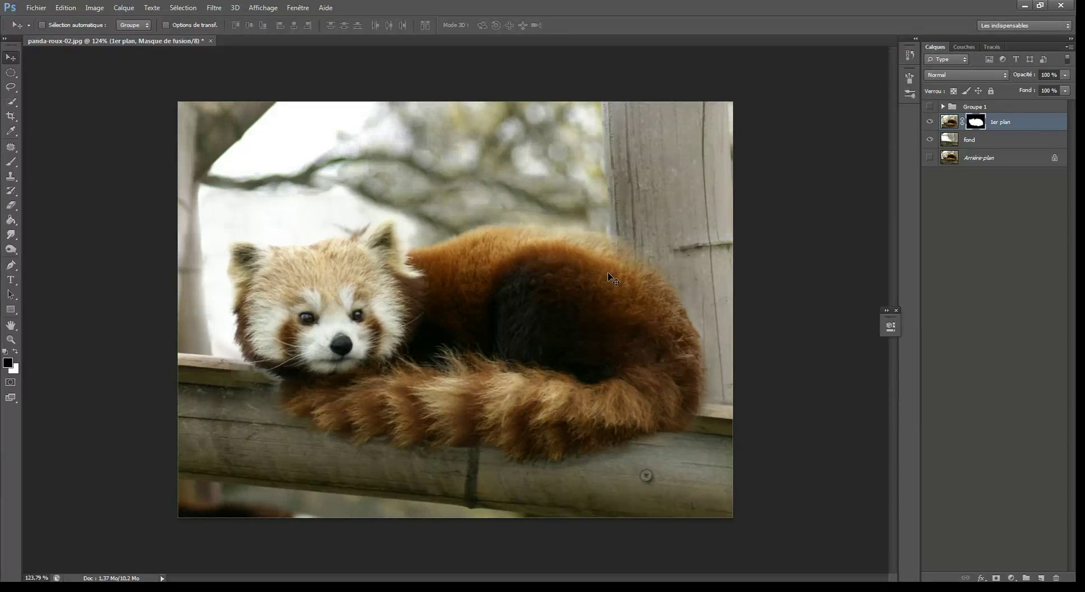
Paint black on the 1er plan mask along the fur edge beneath the panda's cheek with a 35 px Brush.
key(b)
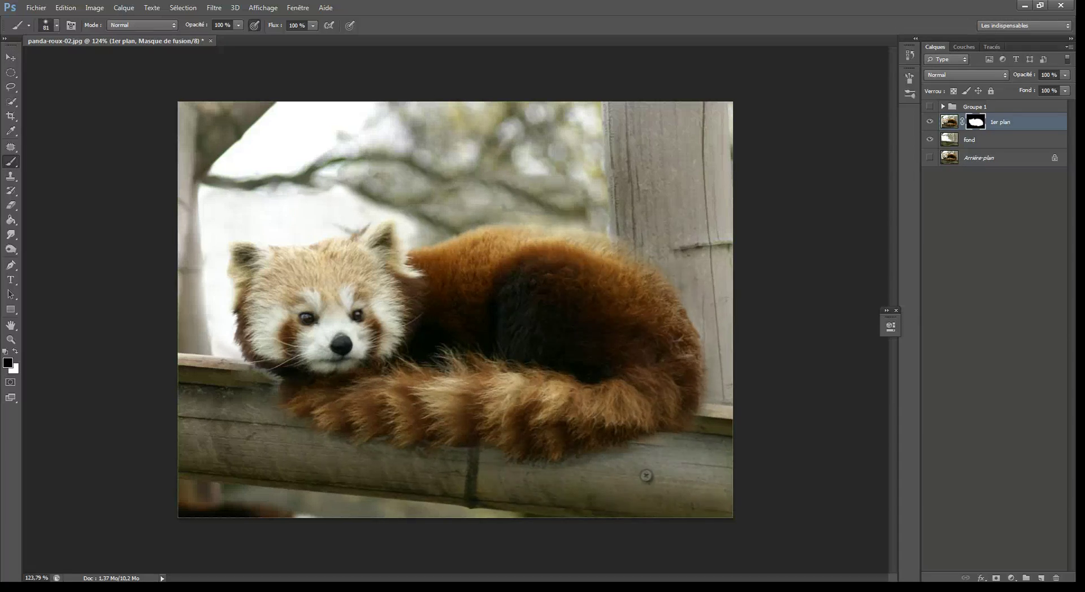
key(x)
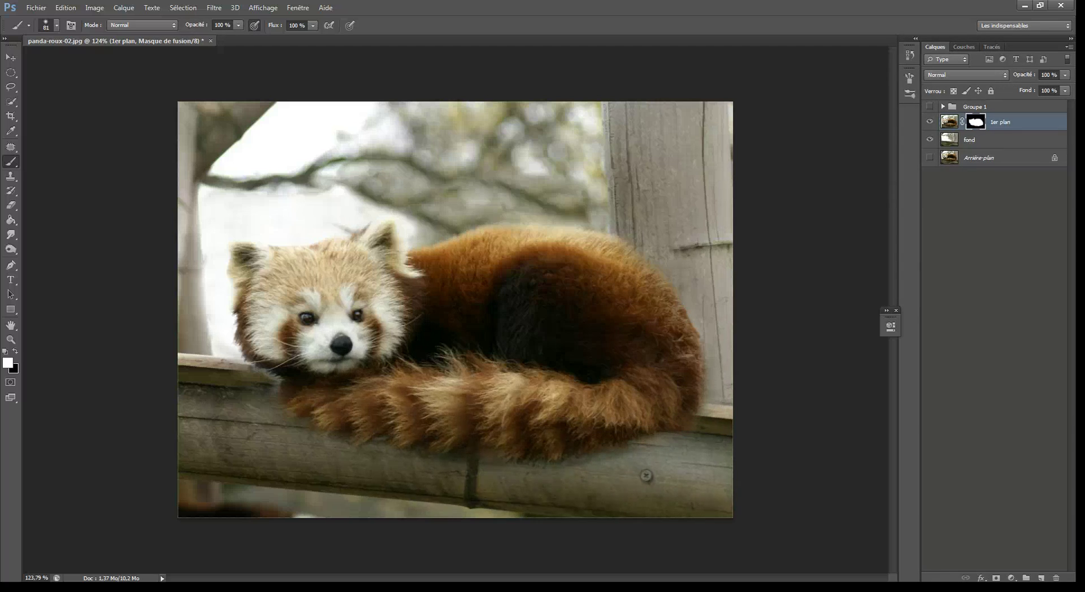
key(x)
drag(245, 372, 247, 389)
drag(260, 367, 291, 347)
key(x)
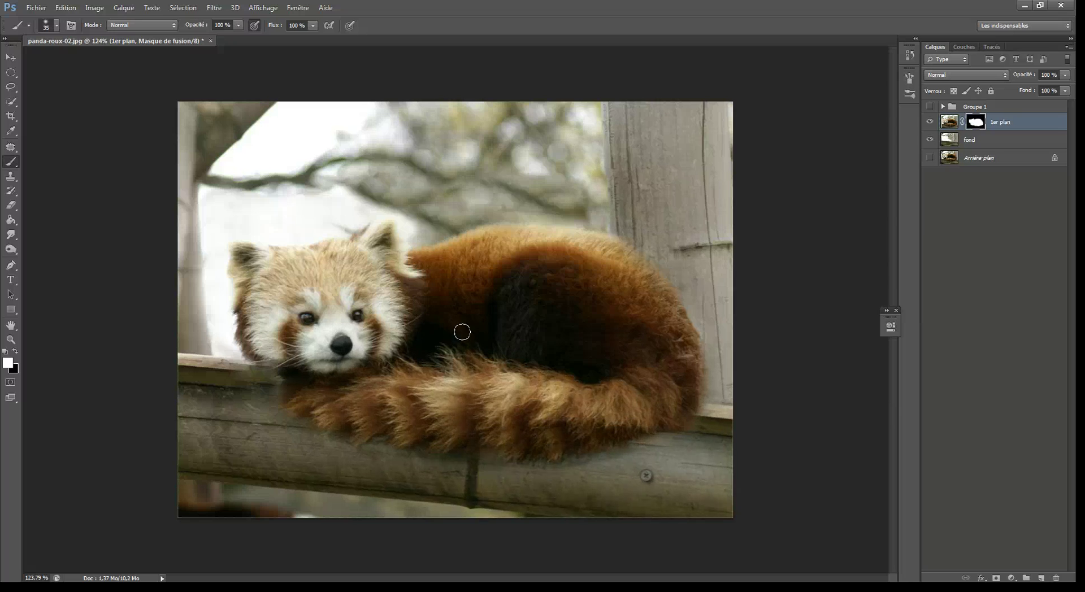
Move the cut-out panda toward the left edge of the picture, and bring it back right between the two trunks.
key(v)
mouse_move(474, 366)
mouse_down()
mouse_move(531, 282)
mouse_move(482, 354)
mouse_move(410, 338)
mouse_move(700, 386)
mouse_move(853, 390)
mouse_move(775, 397)
mouse_move(583, 359)
mouse_move(306, 347)
mouse_move(359, 367)
mouse_move(344, 411)
mouse_up()
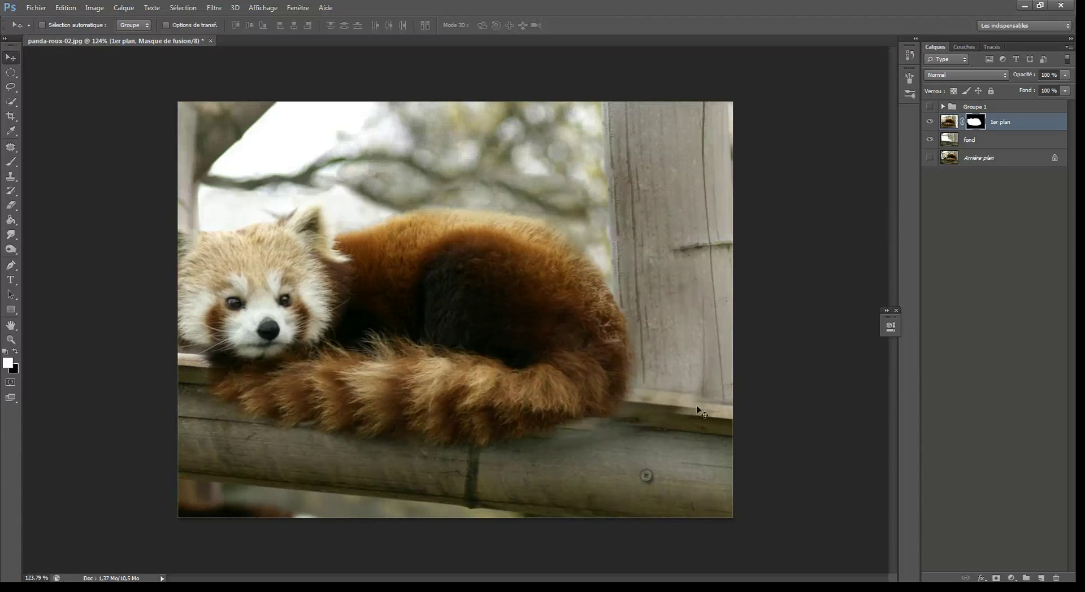
drag(498, 283, 568, 281)
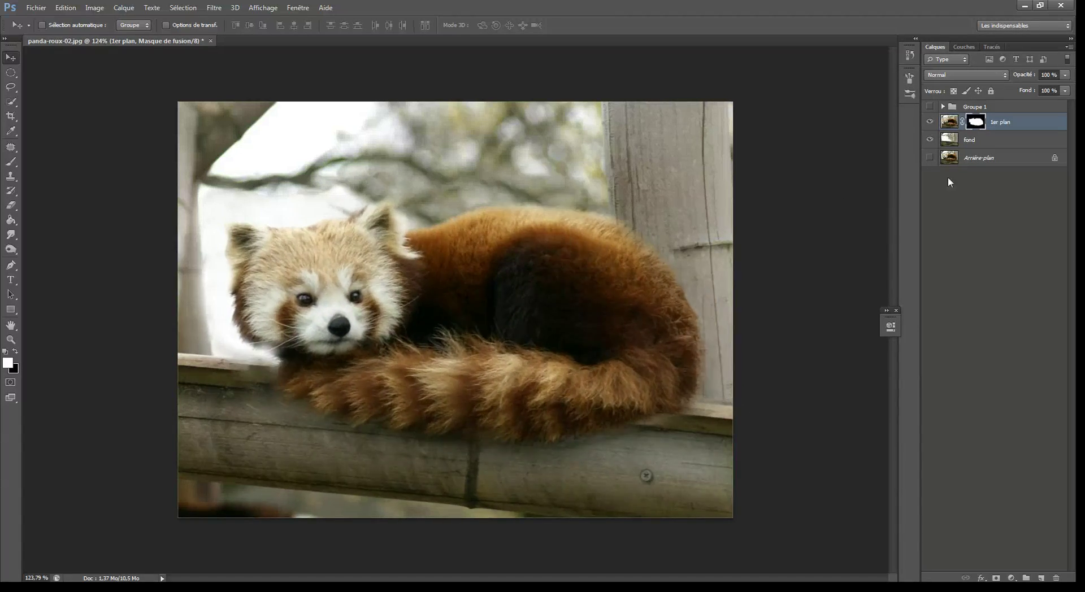
Add a new layer directly above the fond layer and fill it with white.
click(975, 141)
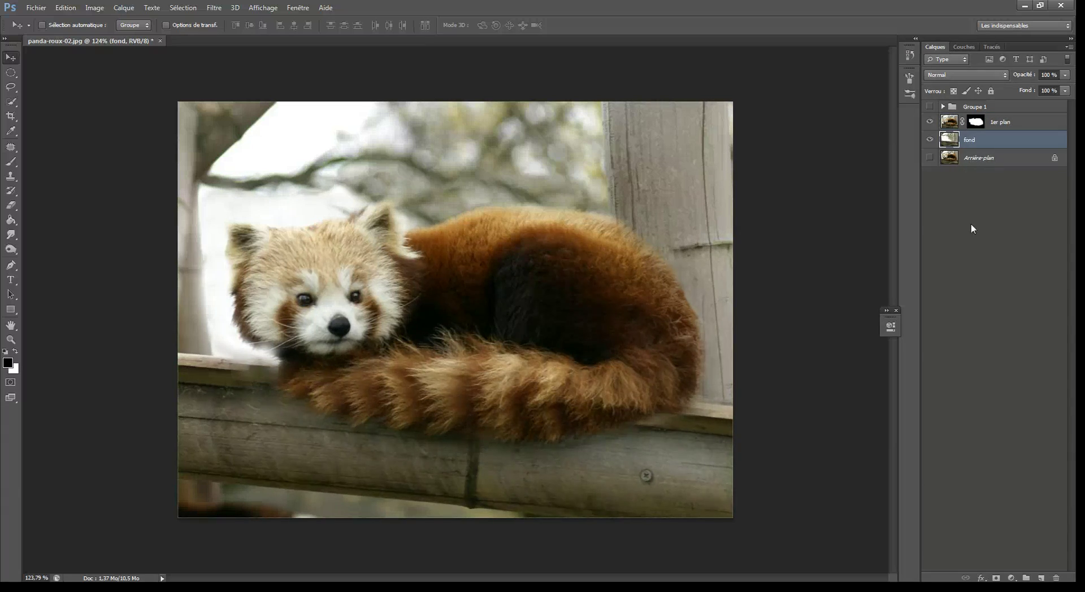
click(1041, 578)
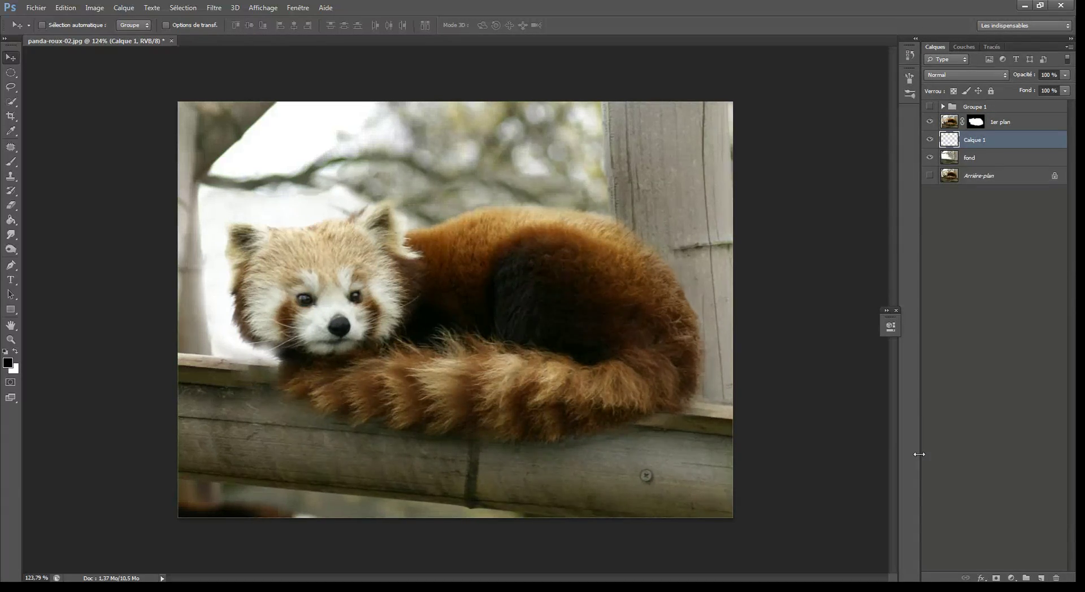
key(ctrl+BackSpace)
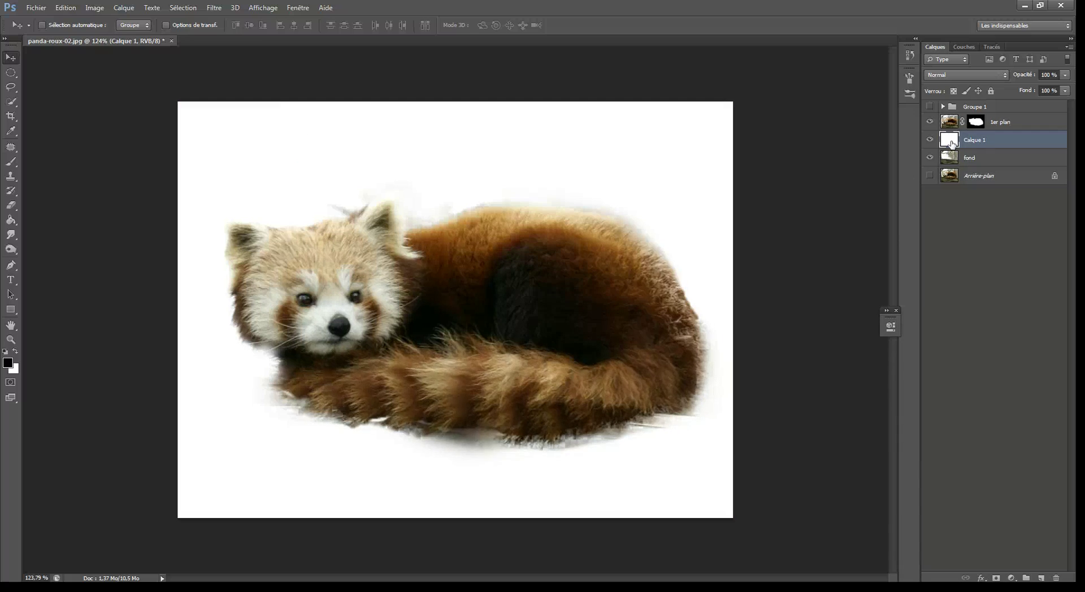
Paint black on the 1er plan mask over the stray dark residue above the panda's head with the Brush.
click(975, 122)
key(x)
key(b)
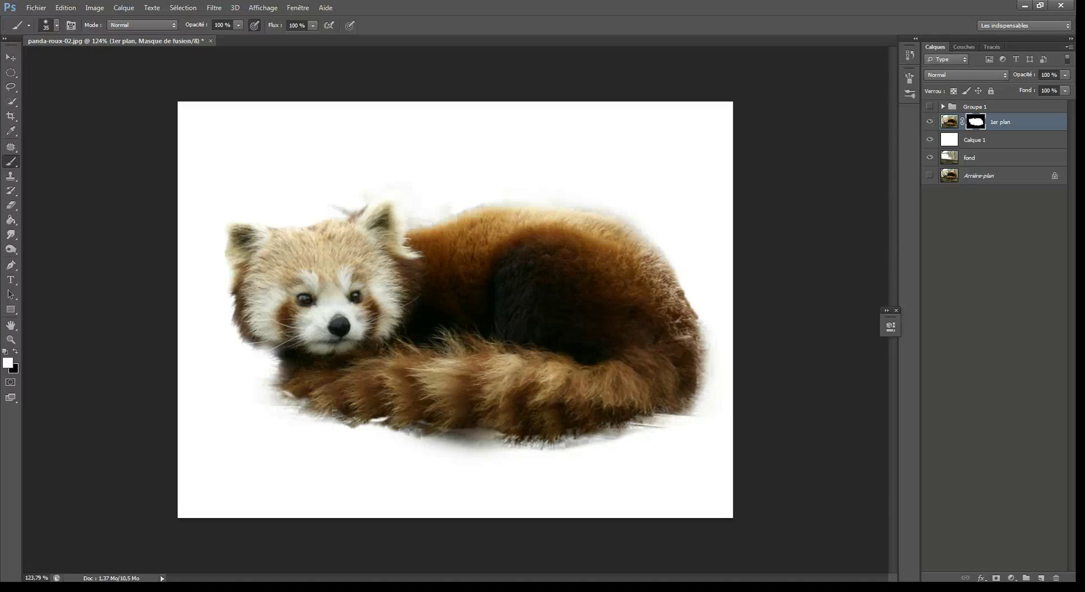
key(x)
mouse_move(341, 207)
mouse_down()
mouse_move(332, 204)
mouse_move(353, 199)
mouse_up()
Paint white on the mask along the tail's lower edge, and paint black over the residue just beneath it.
key(x)
key(x)
key(x)
mouse_move(495, 429)
mouse_down()
mouse_move(444, 422)
mouse_move(543, 436)
mouse_move(644, 411)
mouse_up()
key(x)
mouse_move(586, 445)
mouse_down()
mouse_move(450, 450)
mouse_move(528, 446)
mouse_up()
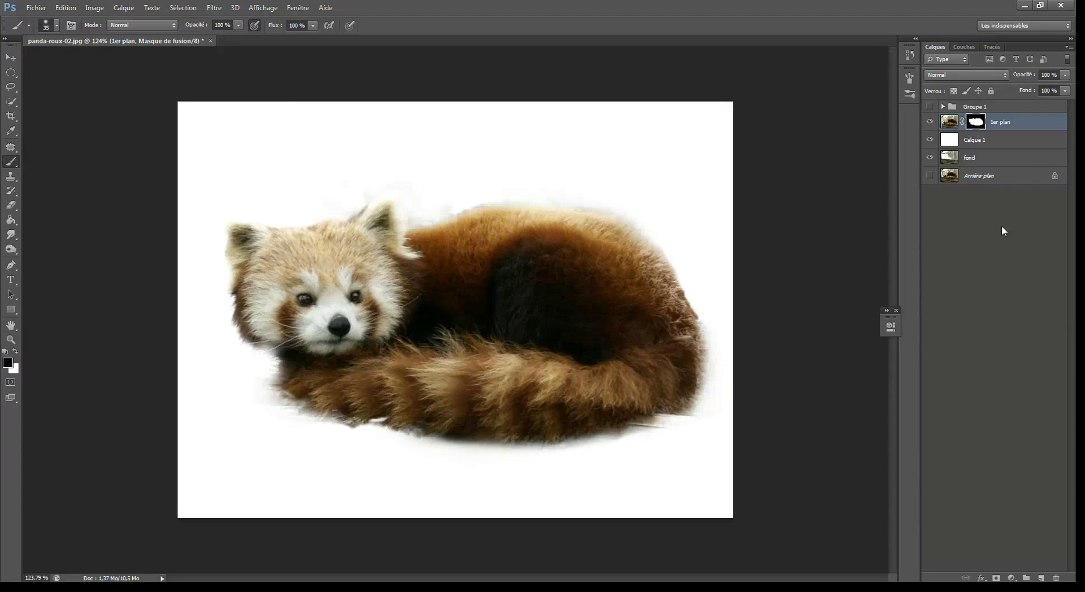
Fill Calque 1 with black and paint black on the 1er plan mask over the pale haze around the panda's right-hand ear.
click(948, 142)
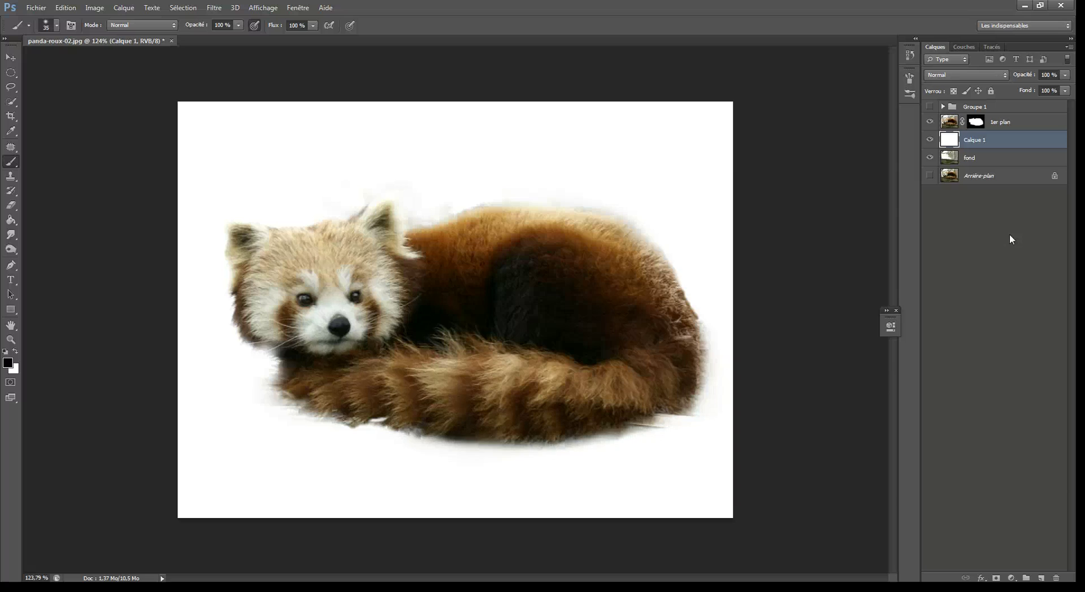
key(alt+BackSpace)
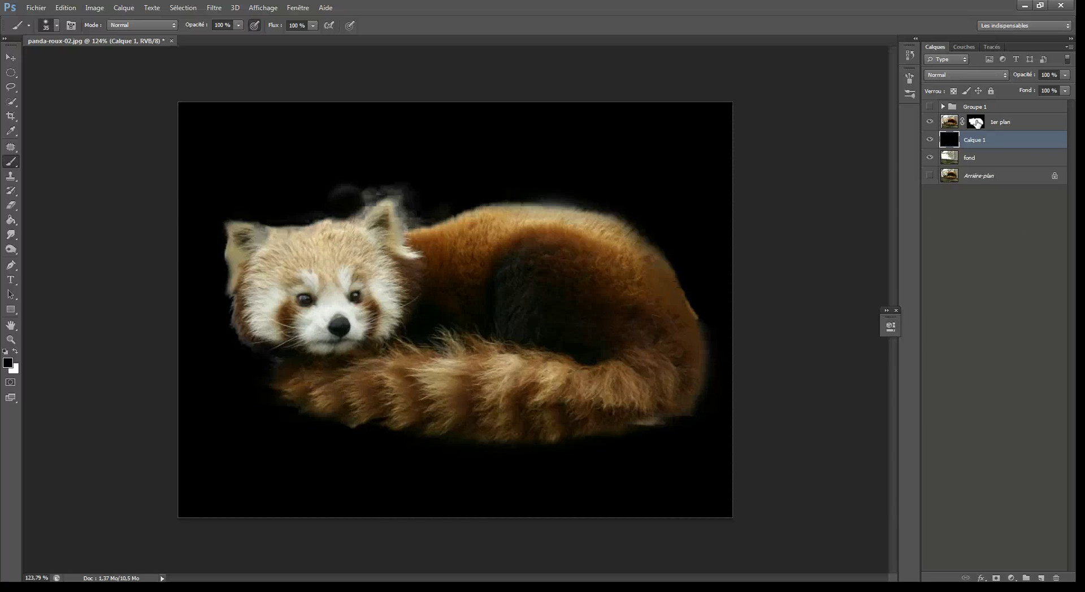
click(976, 122)
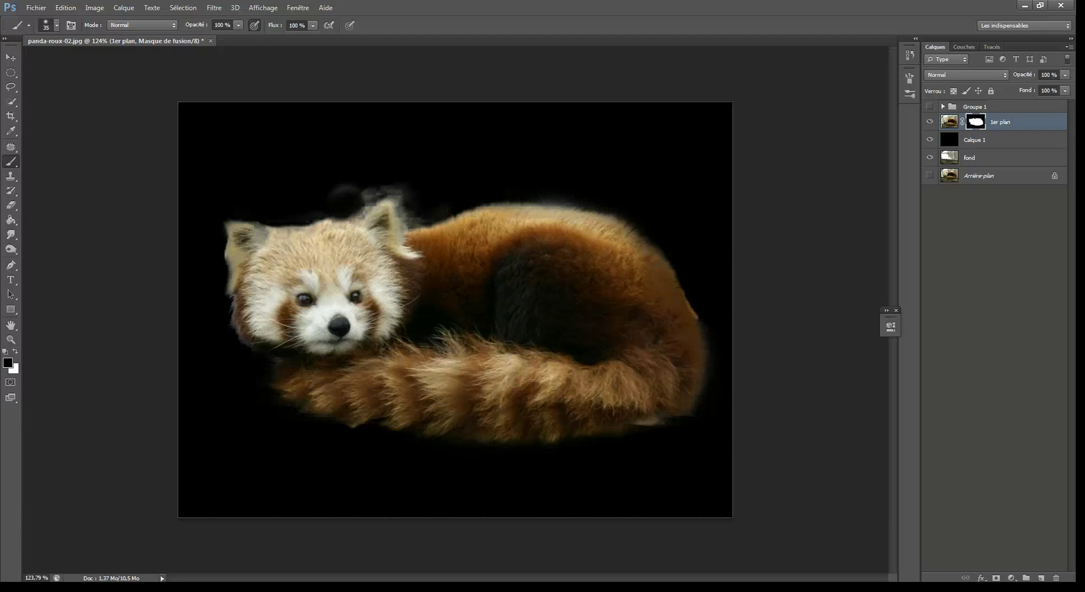
mouse_move(375, 186)
mouse_down()
mouse_move(402, 191)
mouse_move(413, 212)
mouse_up()
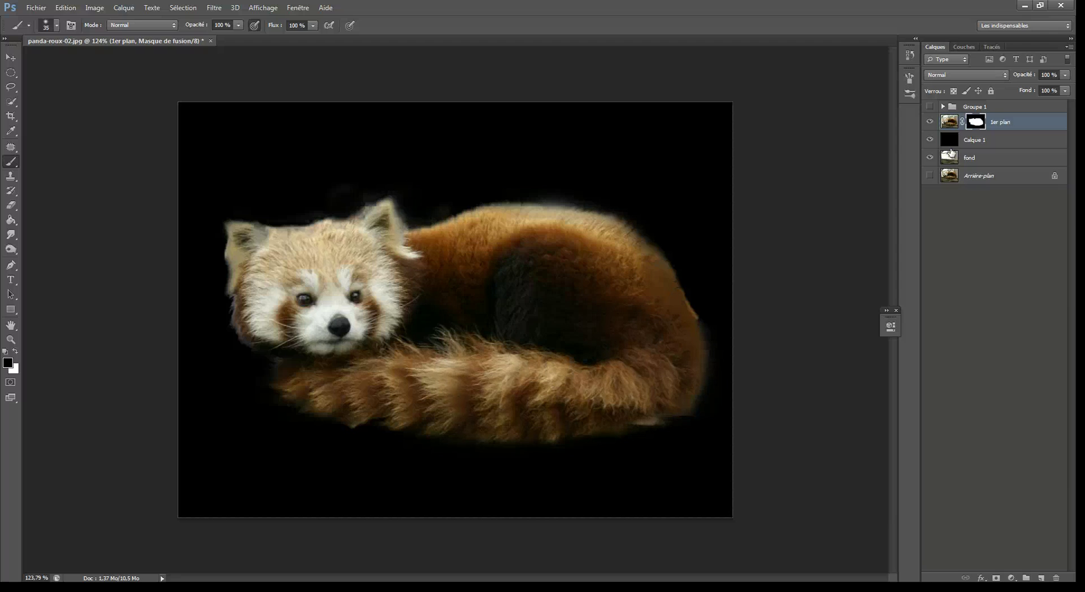
Hide Calque 1 and move the cut-out panda on the 1er plan layer straight up over the rebuilt background.
click(951, 141)
click(930, 139)
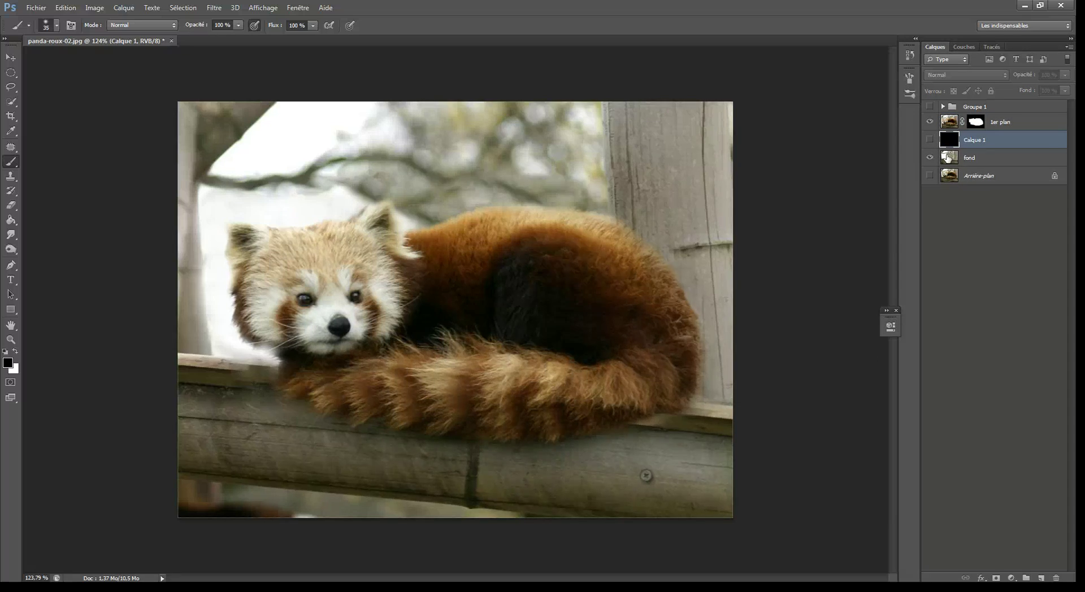
click(955, 122)
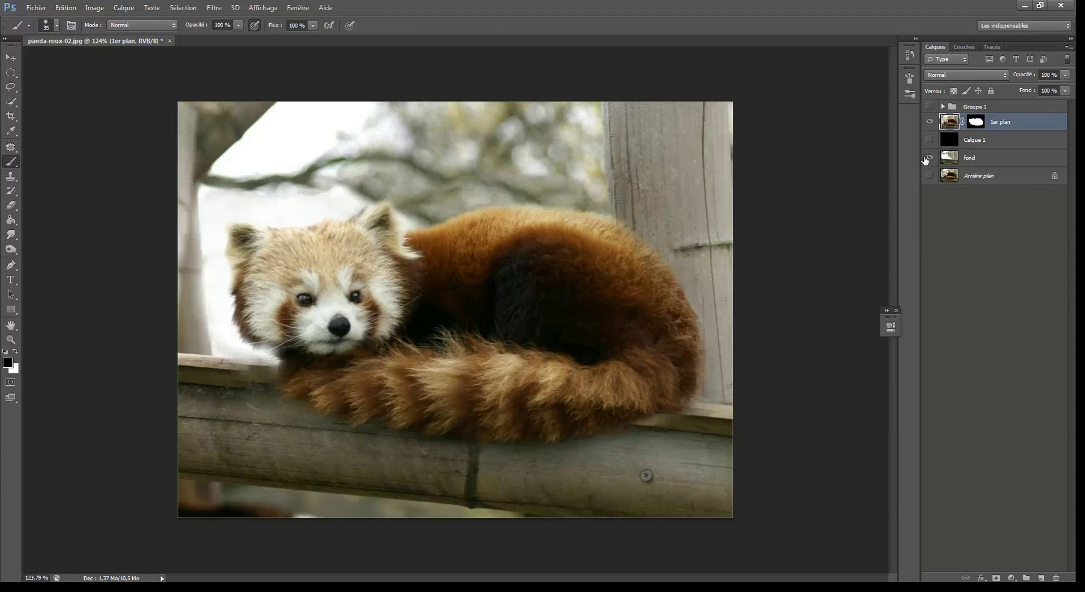
key(v)
drag(570, 332, 569, 285)
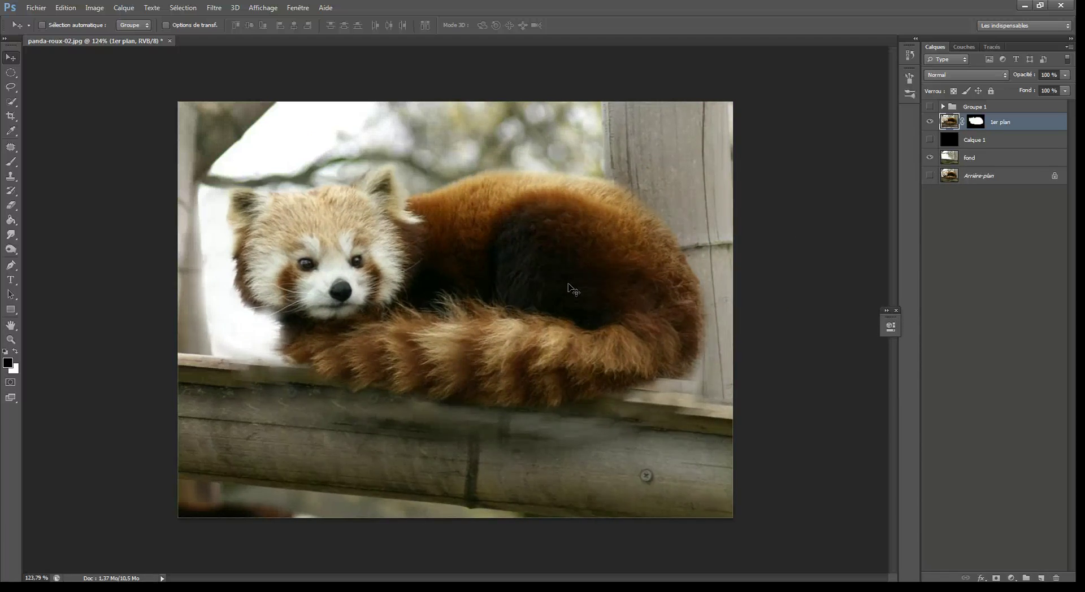